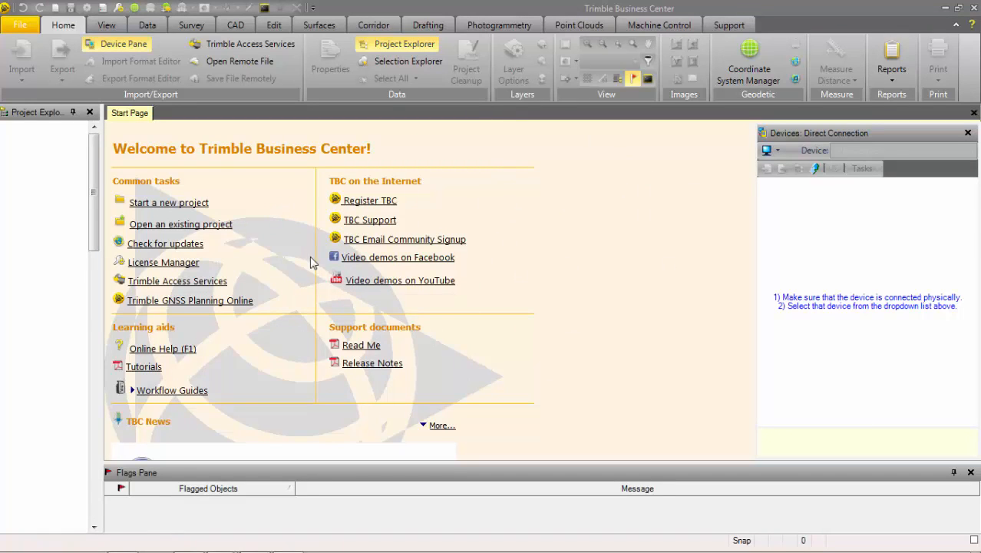
# Step: Create a new project from the Metric template and dismiss the improvement program notification
pyautogui.click(400, 280)
pyautogui.click(176, 207)
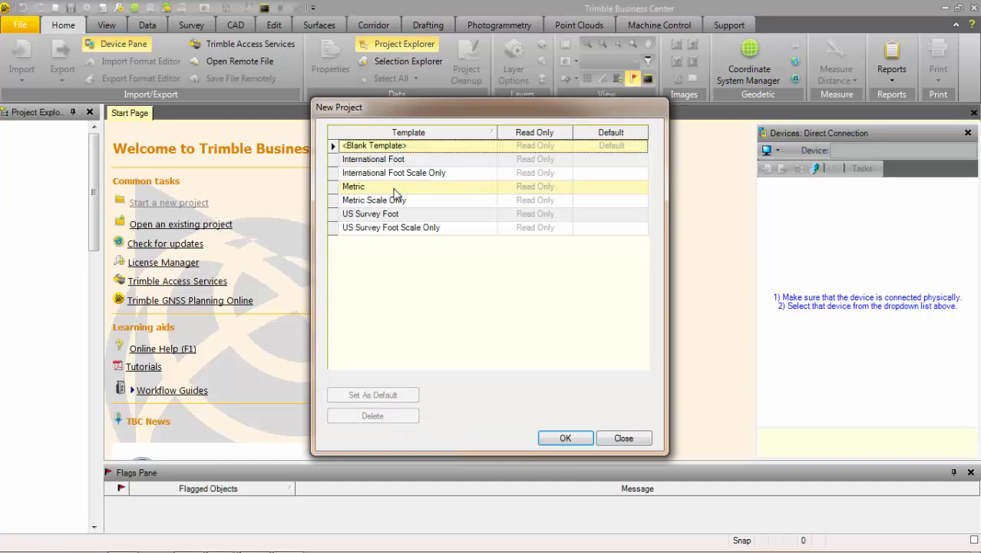
pyautogui.click(390, 191)
pyautogui.click(565, 438)
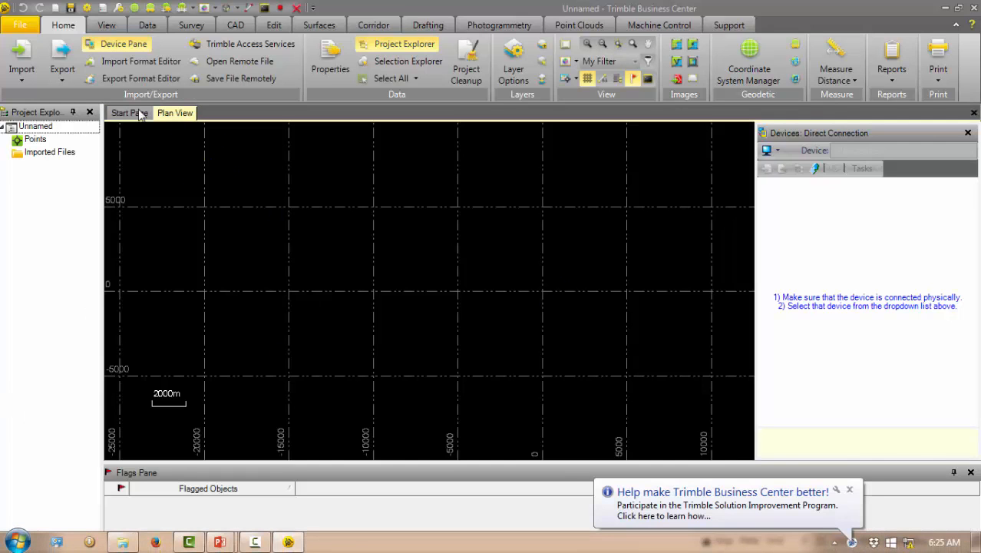
pyautogui.click(850, 491)
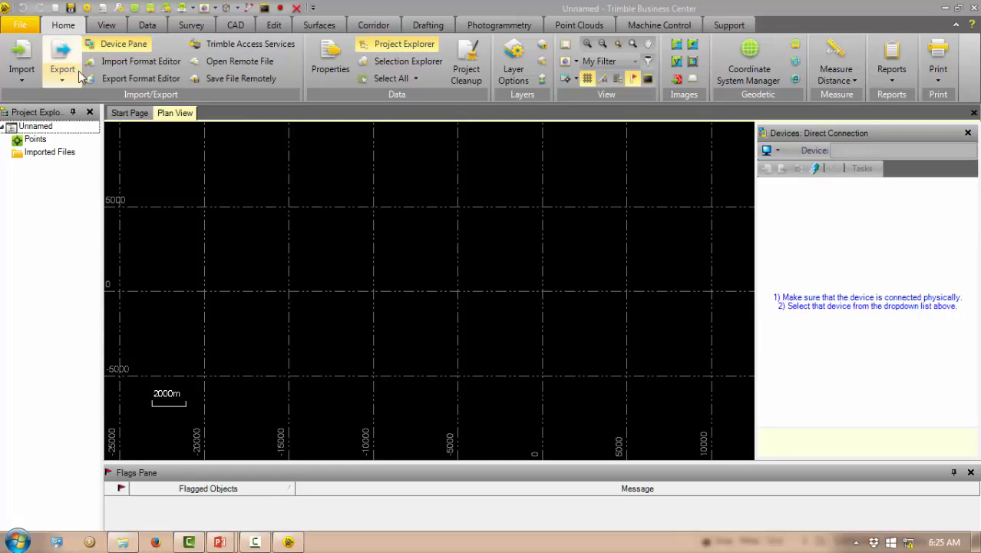
# Step: In the project settings, set the coordinate system group to Indonesia and the zone to 48.2 with ITRF datum transformation
pyautogui.click(87, 7)
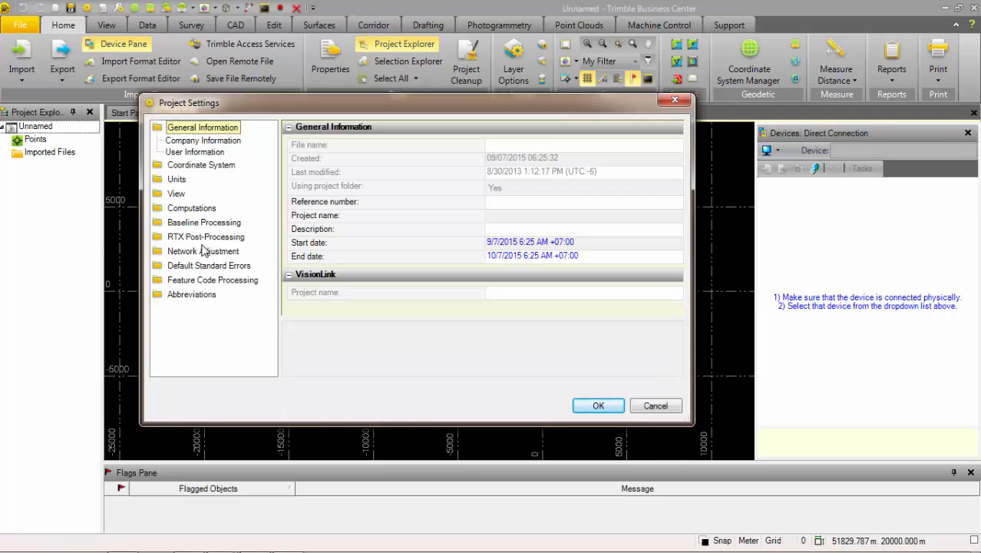
pyautogui.click(206, 166)
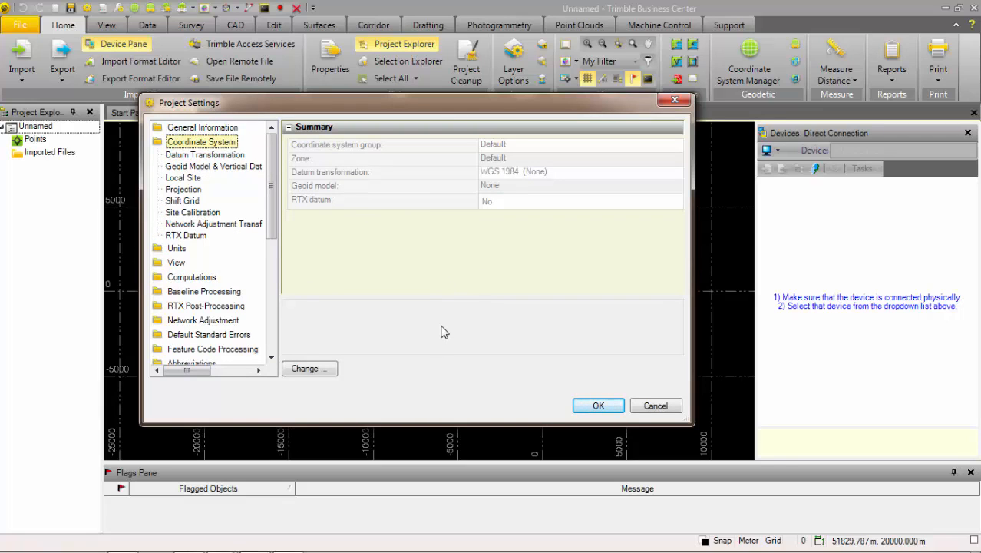
pyautogui.click(325, 371)
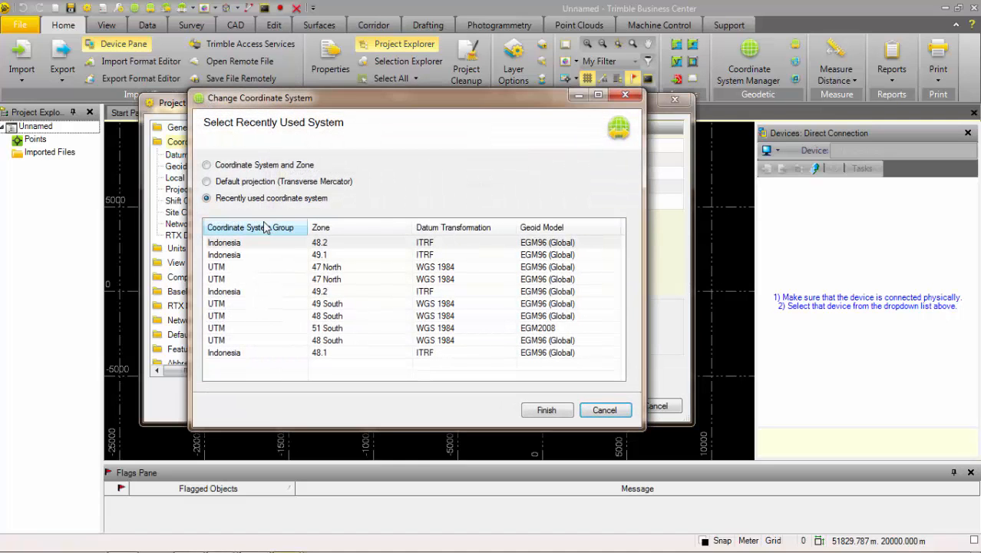
pyautogui.click(275, 169)
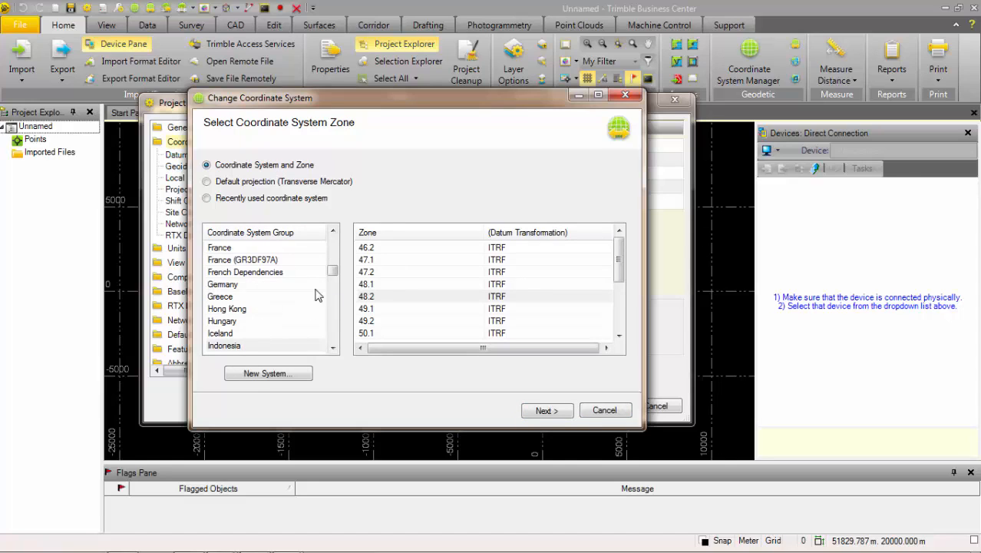
pyautogui.click(237, 347)
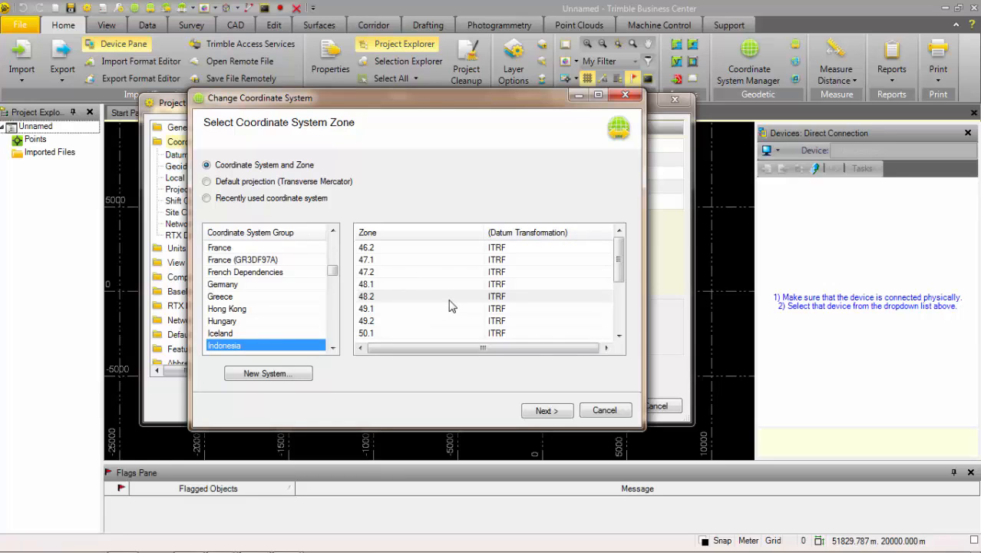
pyautogui.click(377, 300)
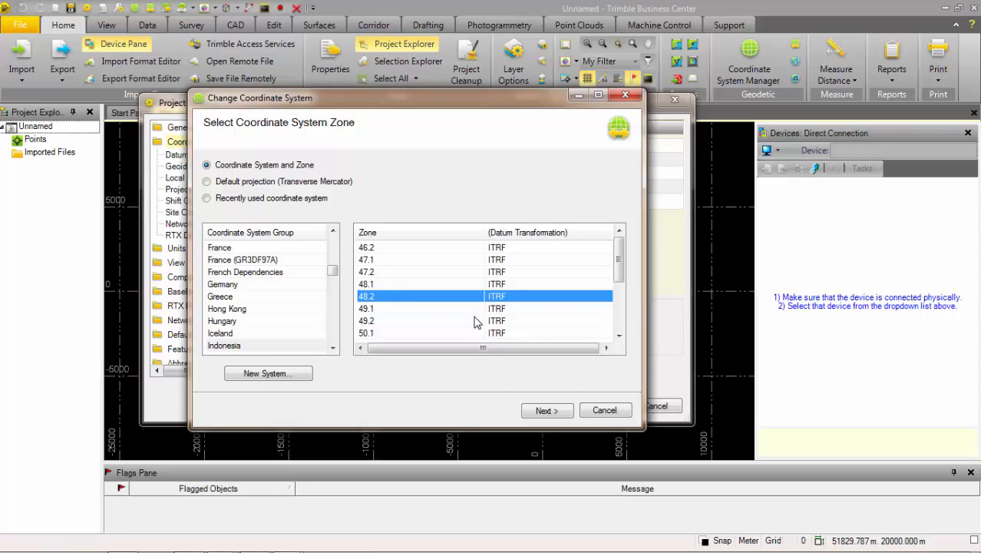
pyautogui.click(541, 410)
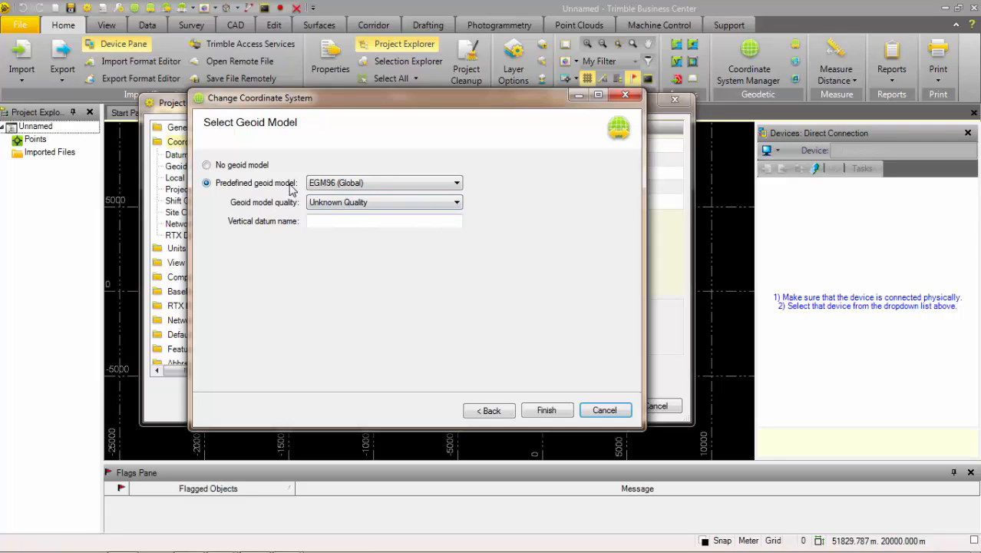
# Step: Use the predefined EGM96 (Global) geoid model with Survey Quality and finish the coordinate system change
pyautogui.click(329, 186)
pyautogui.click(333, 197)
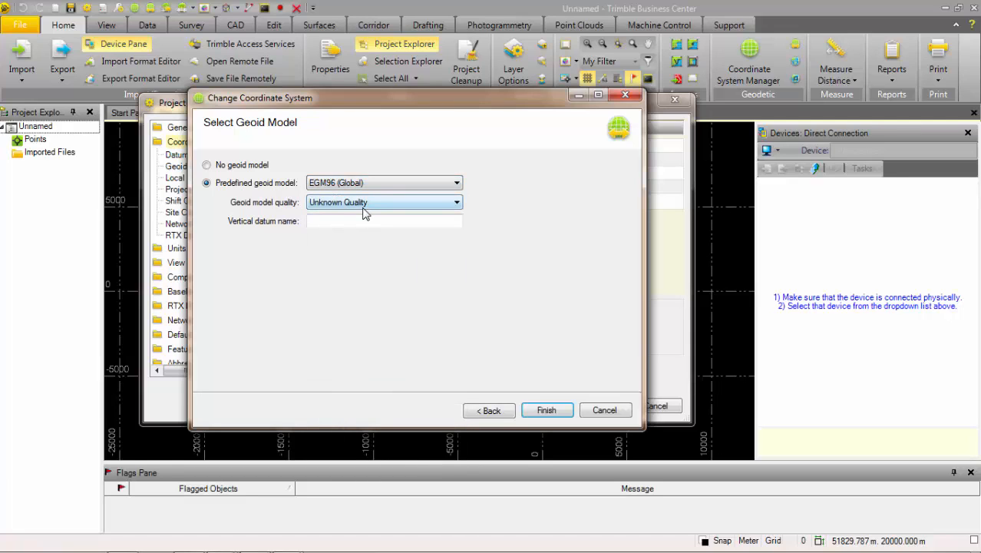
pyautogui.click(333, 206)
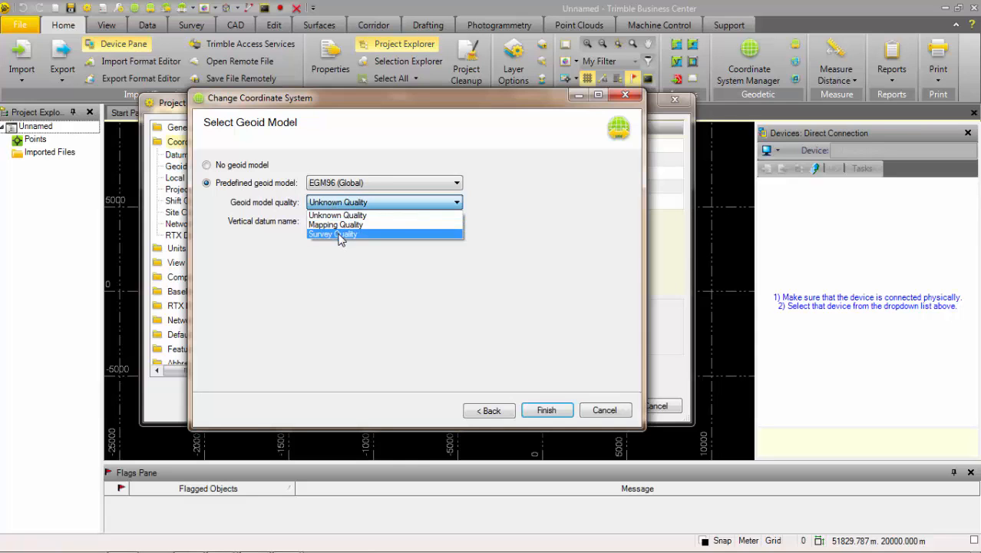
pyautogui.click(341, 235)
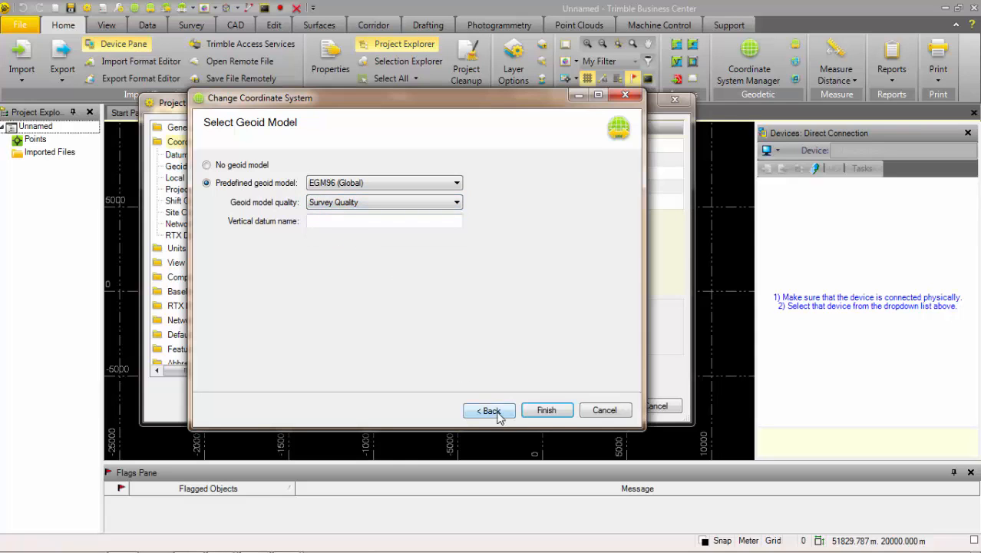
pyautogui.click(548, 410)
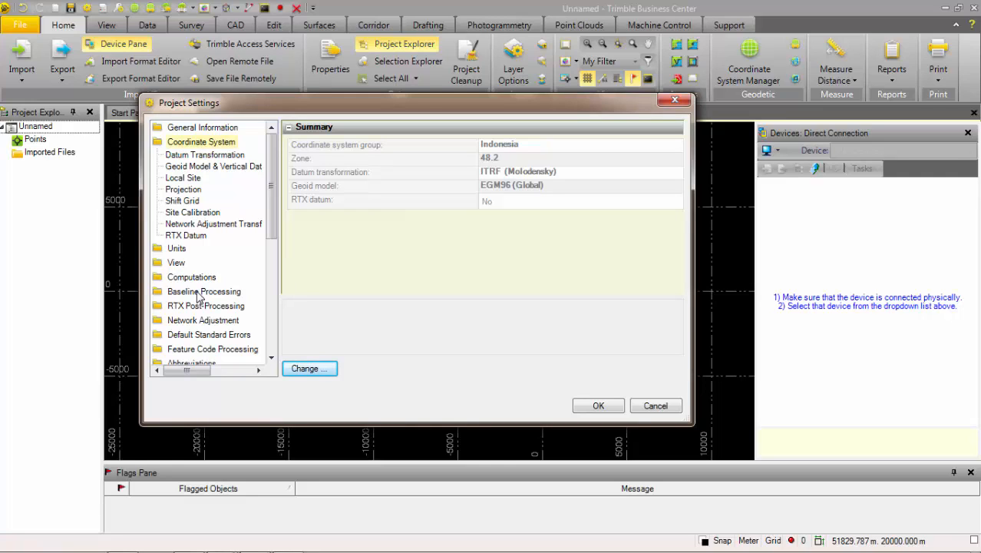
# Step: Review the baseline processing quality acceptance criteria and accept the project settings
pyautogui.click(197, 293)
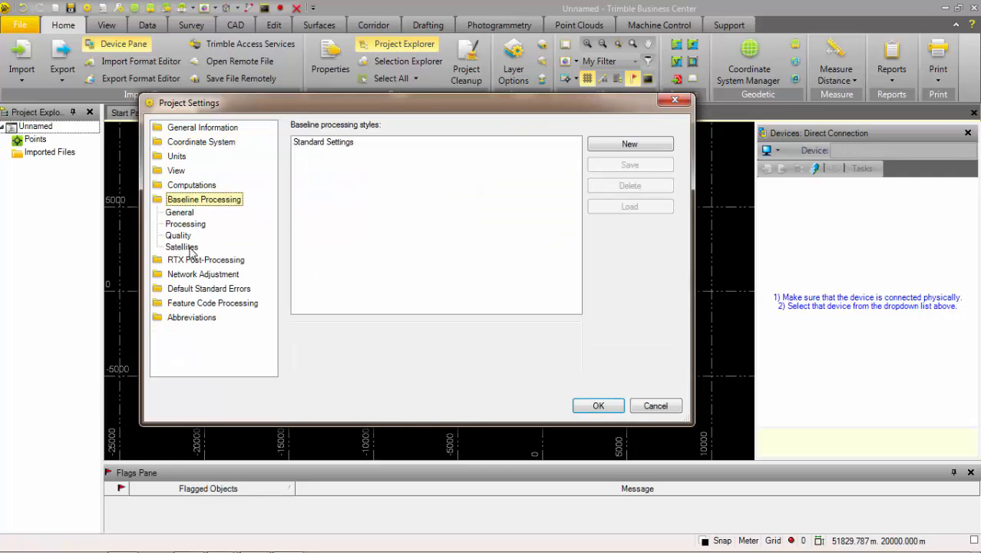
pyautogui.click(179, 235)
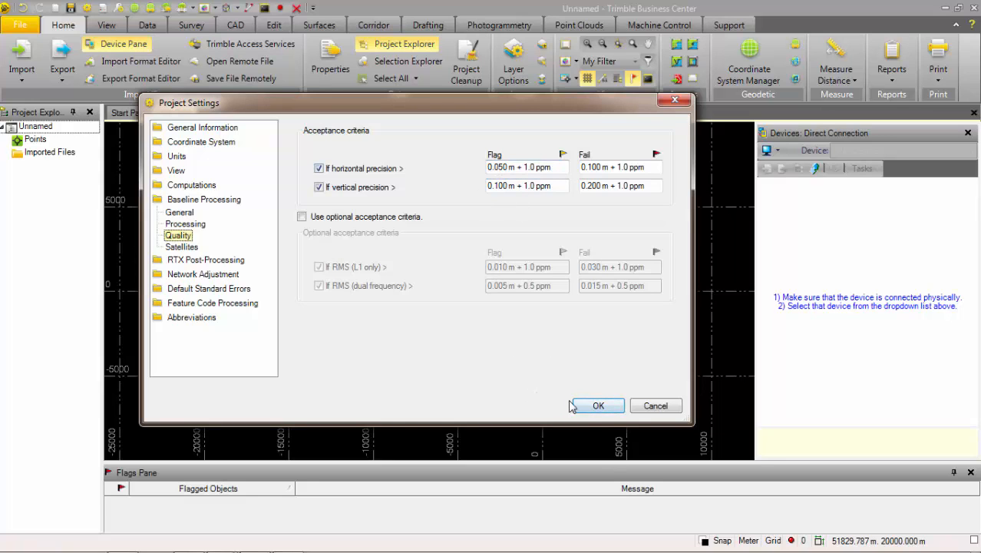
pyautogui.click(592, 407)
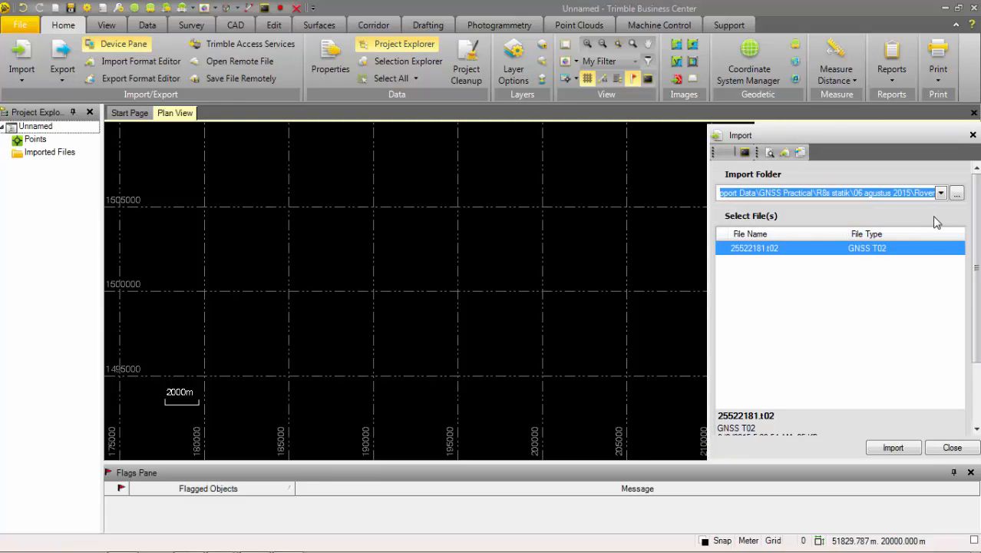
# Step: Set the import folder to R8s statik > 06 agustus 2015 > Base and import the GNSS file 01592181.T02
pyautogui.click(958, 195)
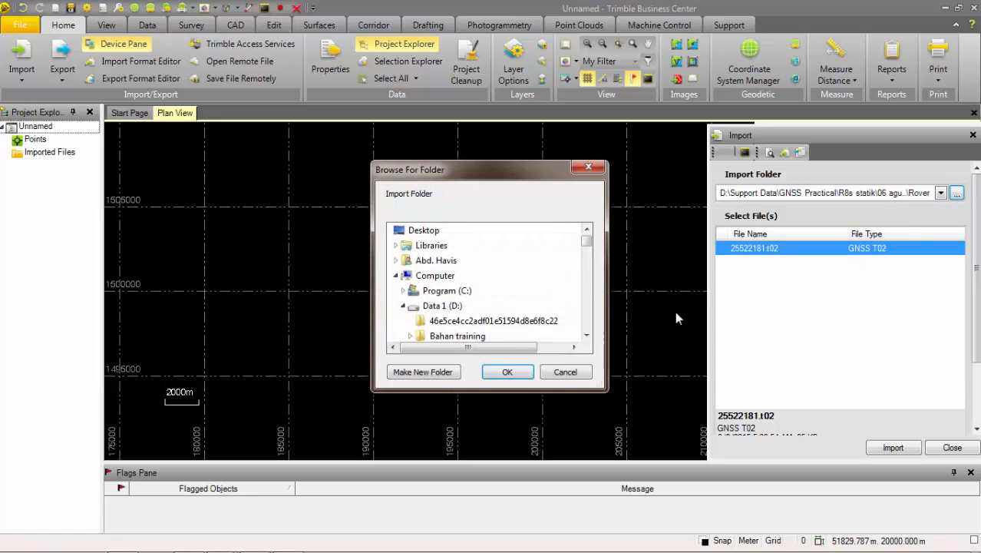
pyautogui.click(586, 260)
pyautogui.moveTo(586, 260); pyautogui.dragTo(586, 283)
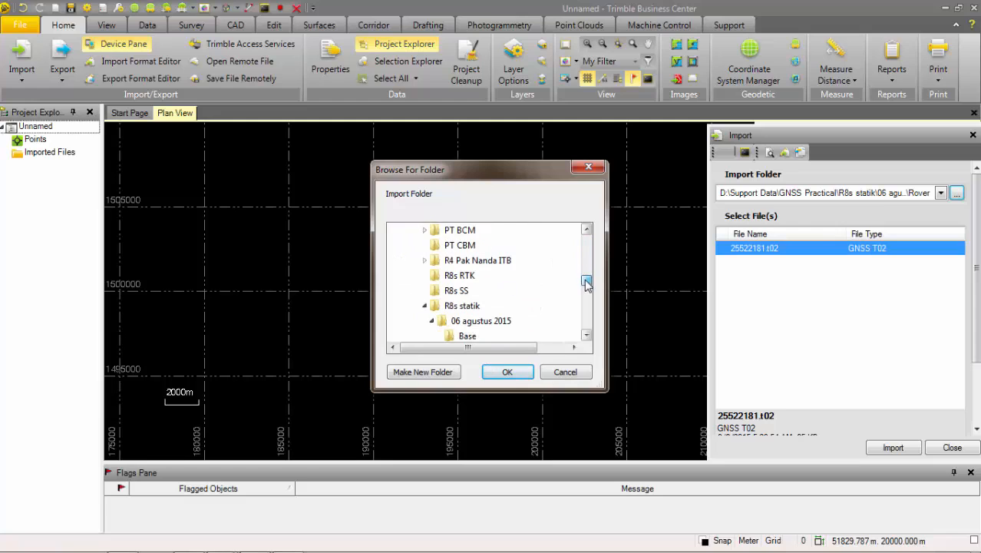
pyautogui.click(486, 323)
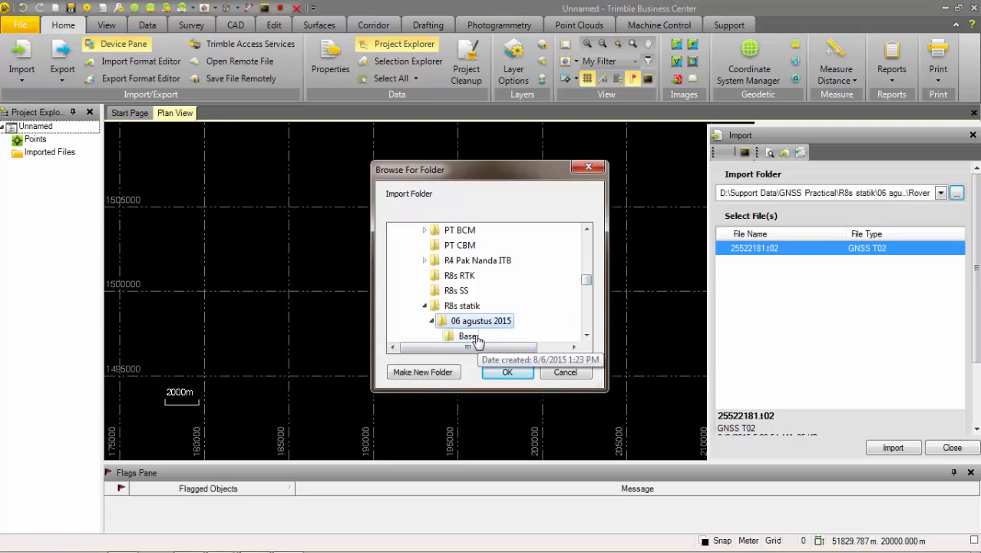
pyautogui.click(477, 340)
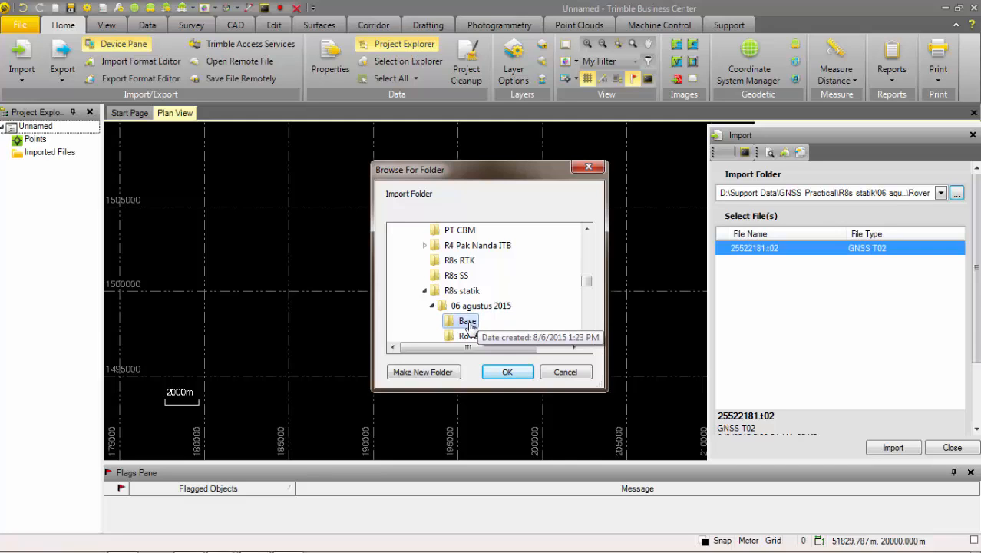
pyautogui.click(508, 373)
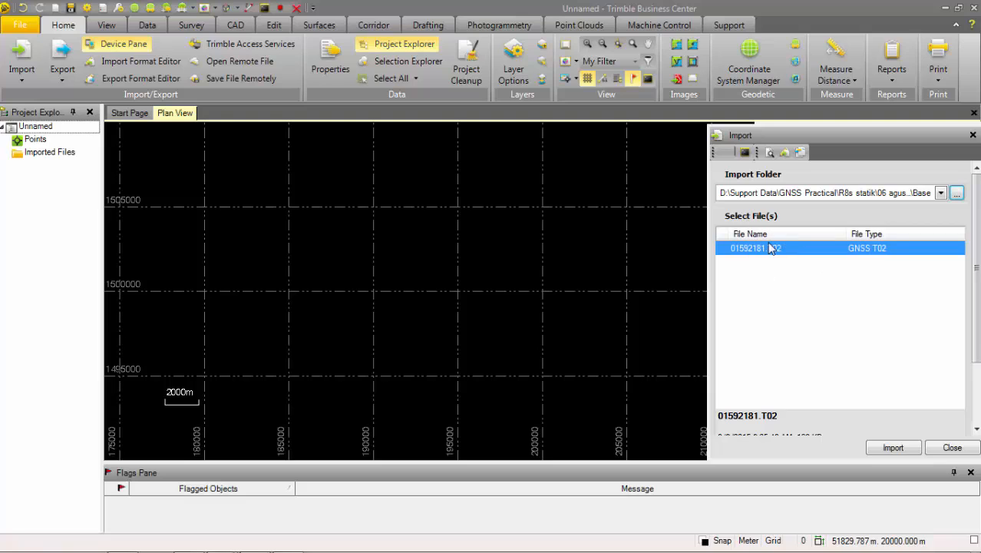
pyautogui.click(895, 452)
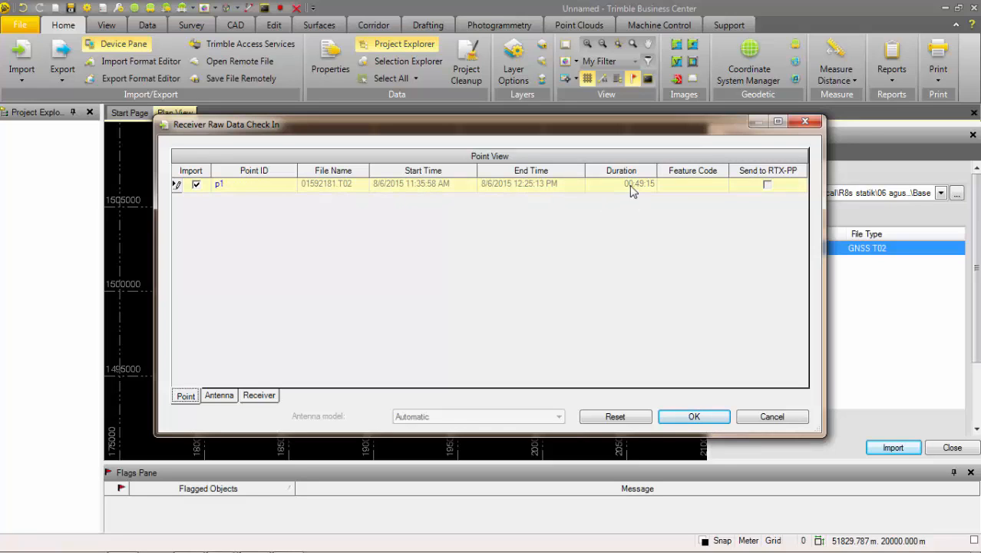
# Step: Check the point, antenna and receiver details of p1 in the raw data check-in and accept them into the project
pyautogui.click(218, 395)
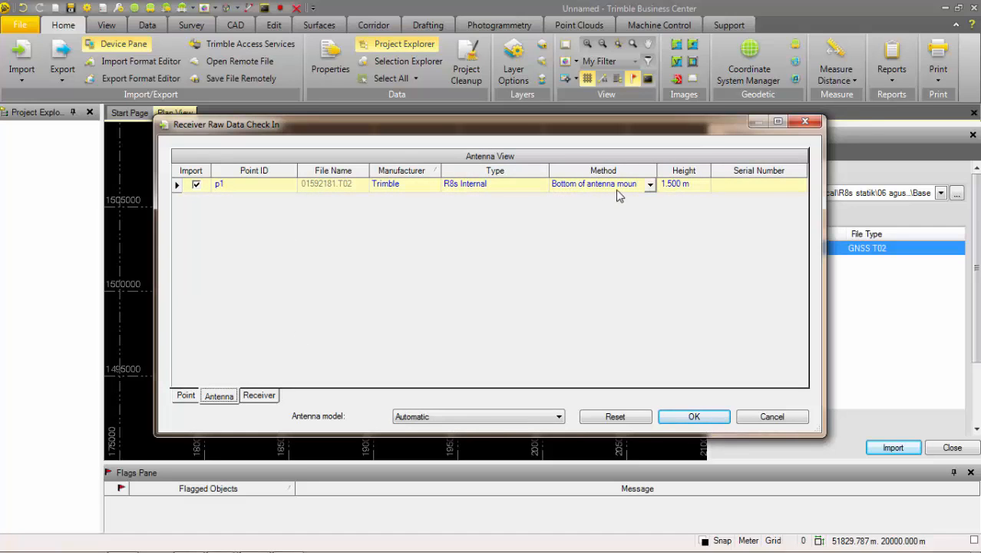
pyautogui.click(657, 191)
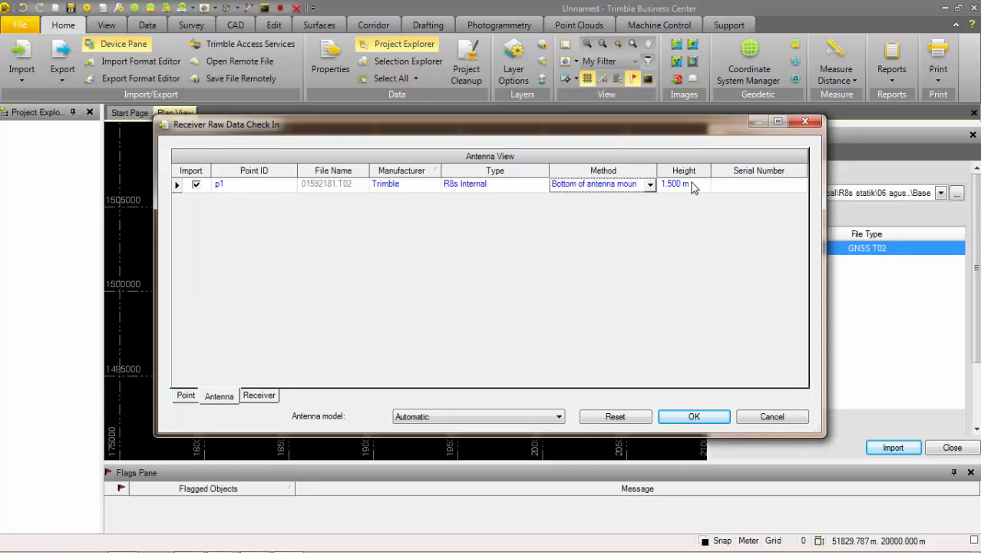
pyautogui.click(260, 395)
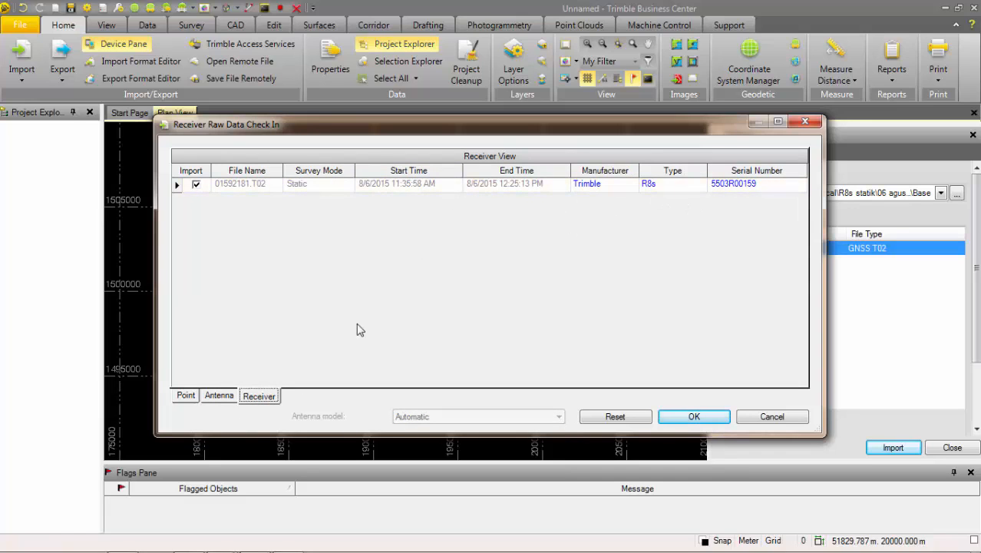
pyautogui.click(189, 396)
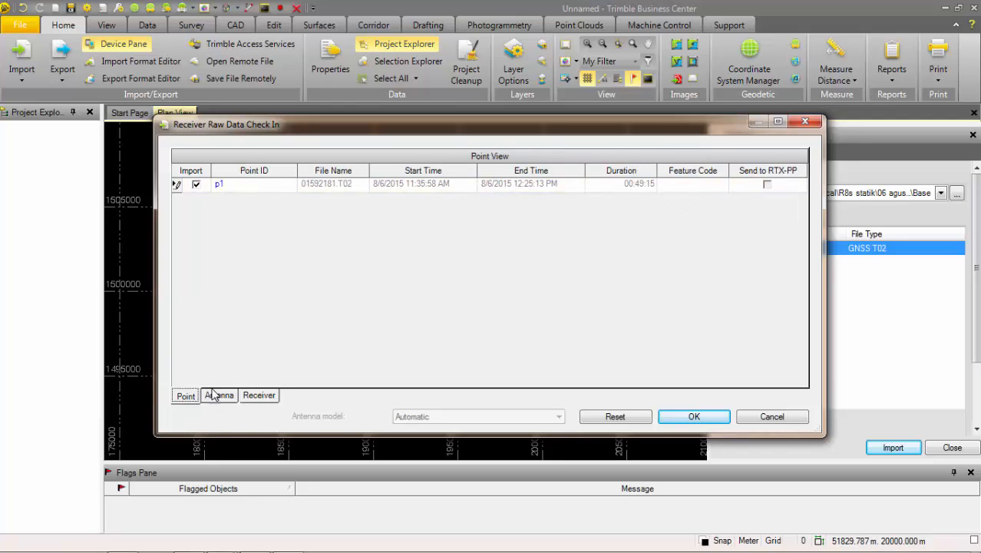
pyautogui.click(223, 396)
pyautogui.click(259, 396)
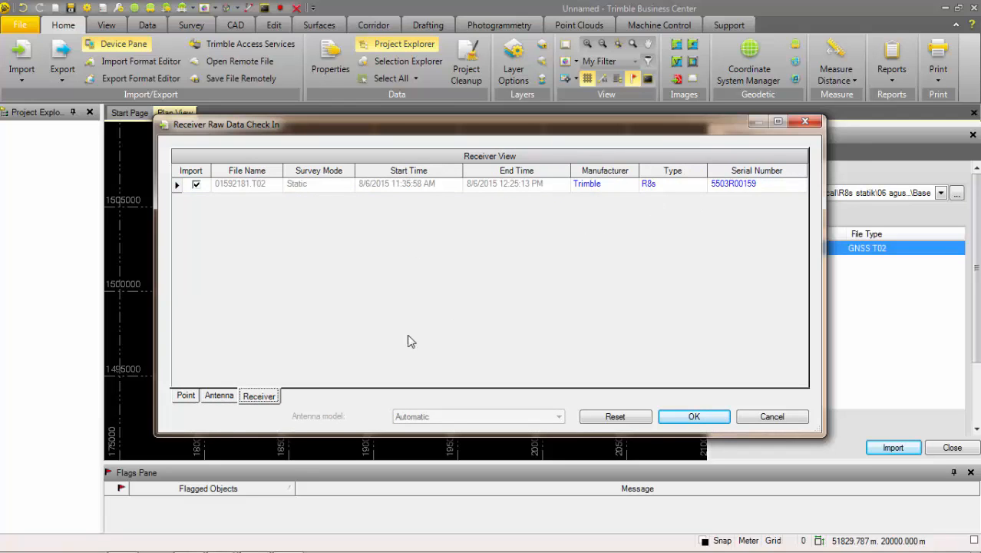
pyautogui.click(219, 397)
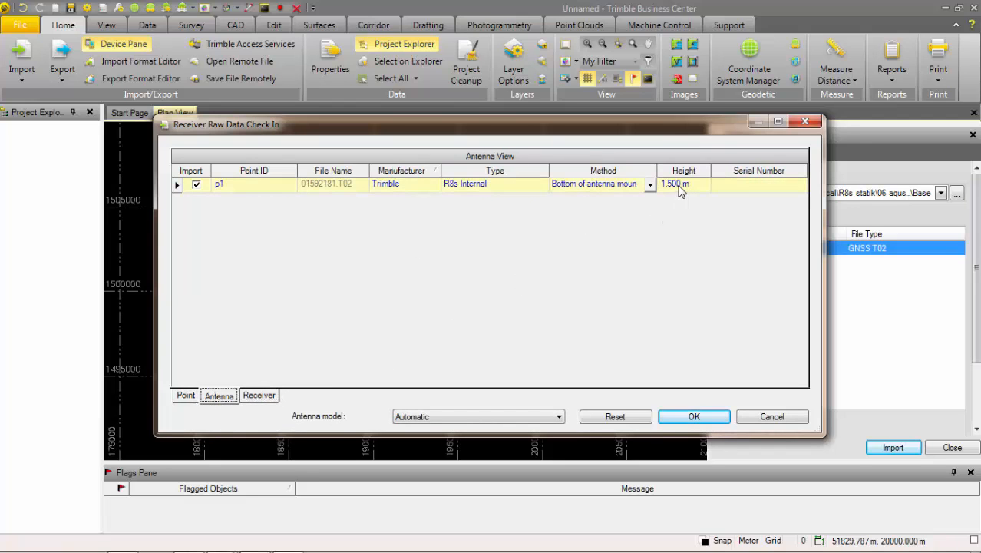
pyautogui.click(679, 191)
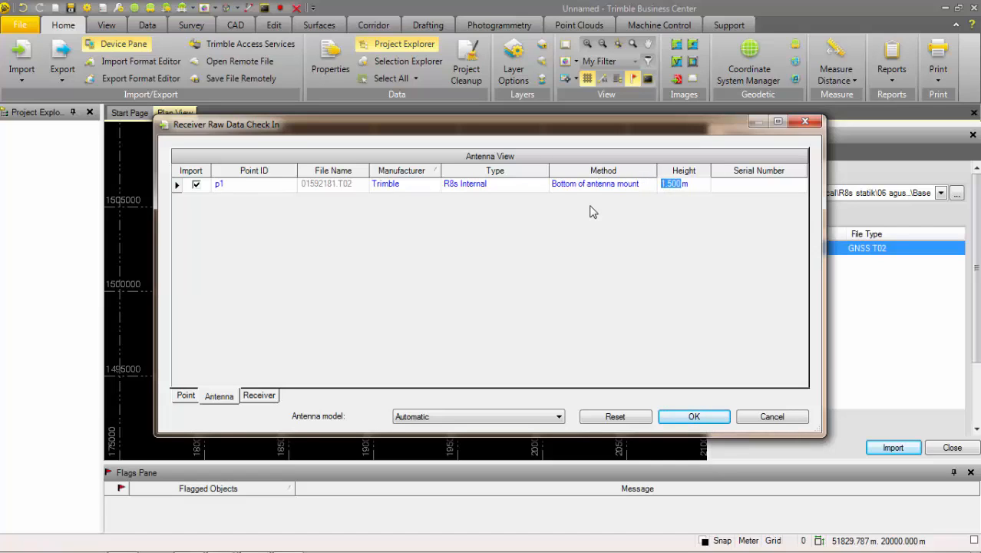
pyautogui.click(186, 395)
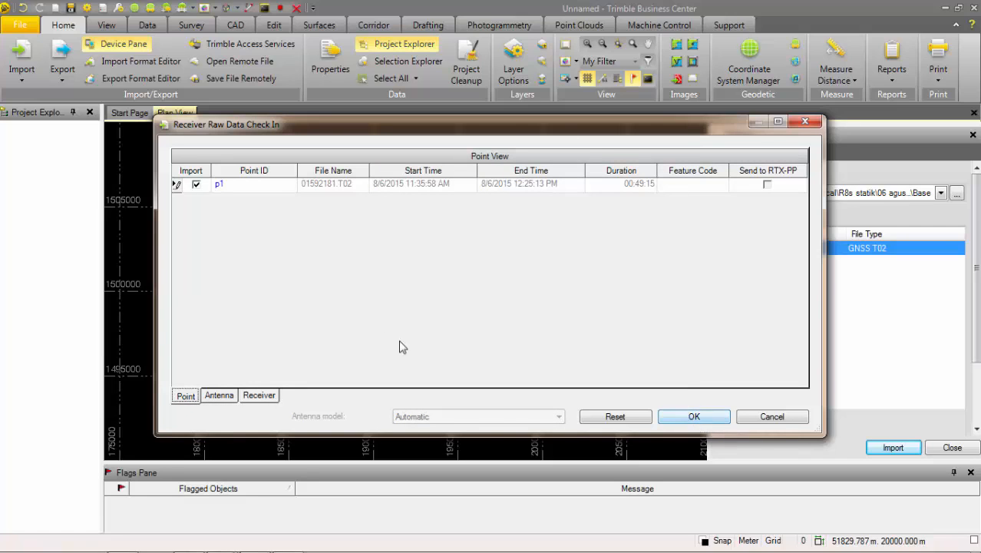
pyautogui.click(222, 396)
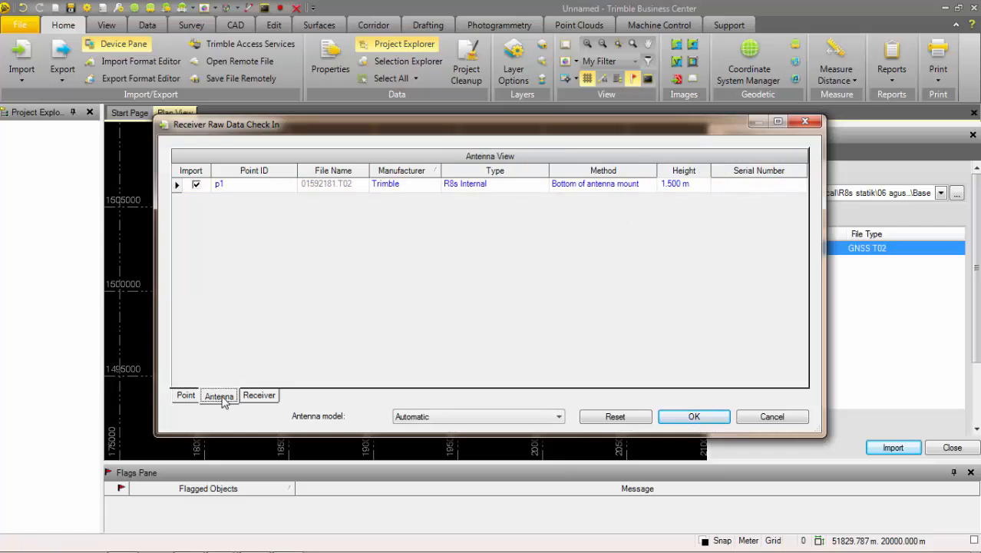
pyautogui.click(265, 396)
pyautogui.click(196, 395)
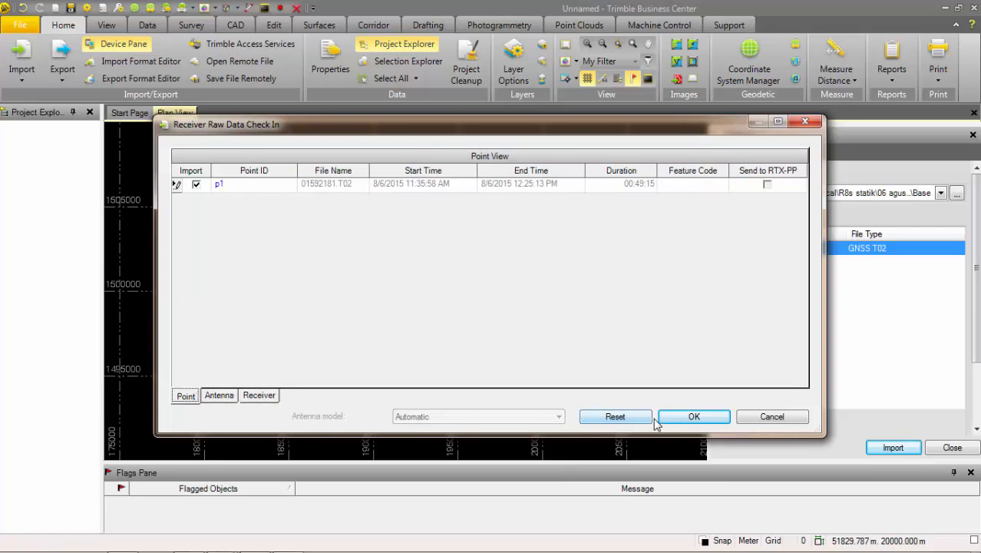
pyautogui.click(691, 416)
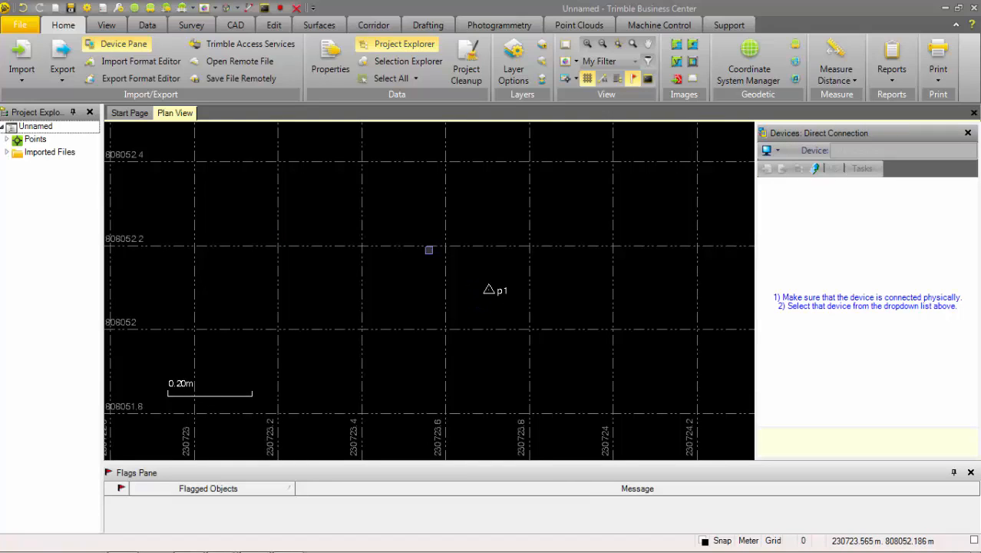
pyautogui.moveTo(426, 250); pyautogui.dragTo(542, 331)
pyautogui.rightClick(660, 290)
pyautogui.click(581, 307)
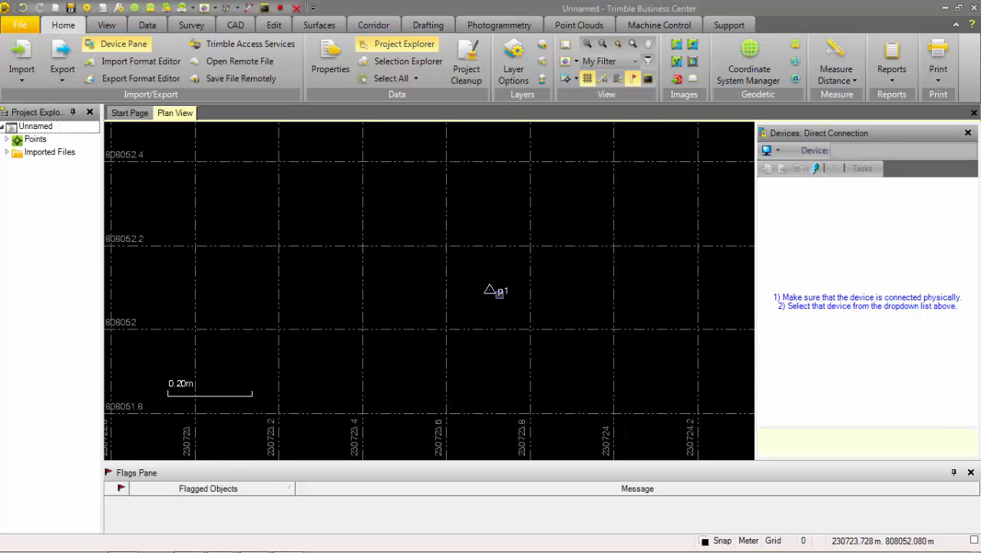
# Step: Start adding a grid coordinate to point p1 with Control Quality for both the easting/northing pair and the elevation
pyautogui.click(498, 293)
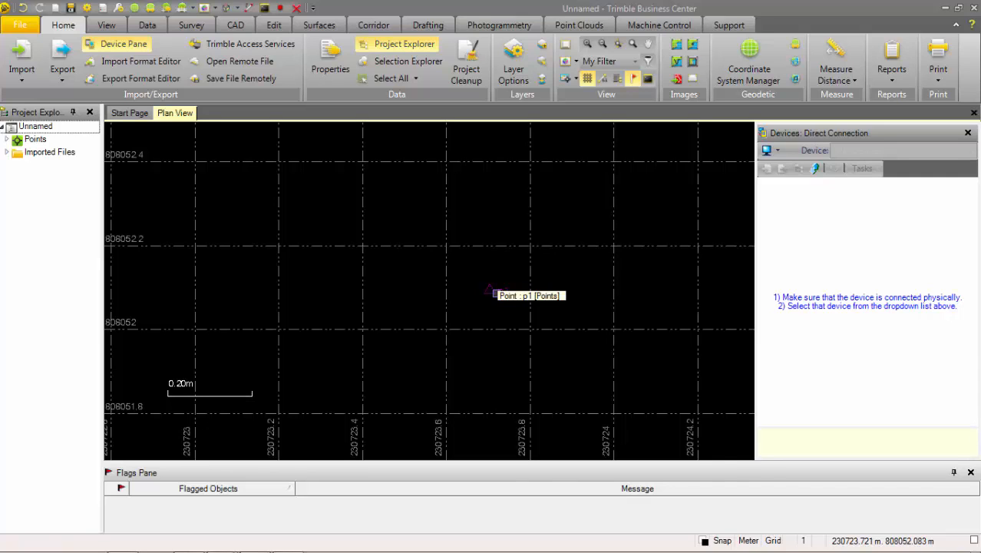
pyautogui.rightClick(495, 294)
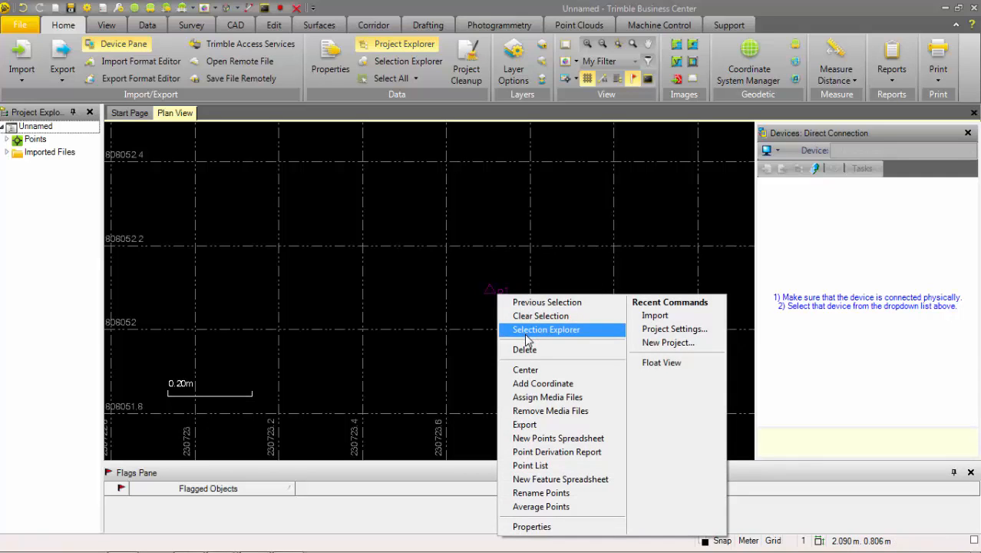
pyautogui.click(486, 305)
pyautogui.rightClick(489, 293)
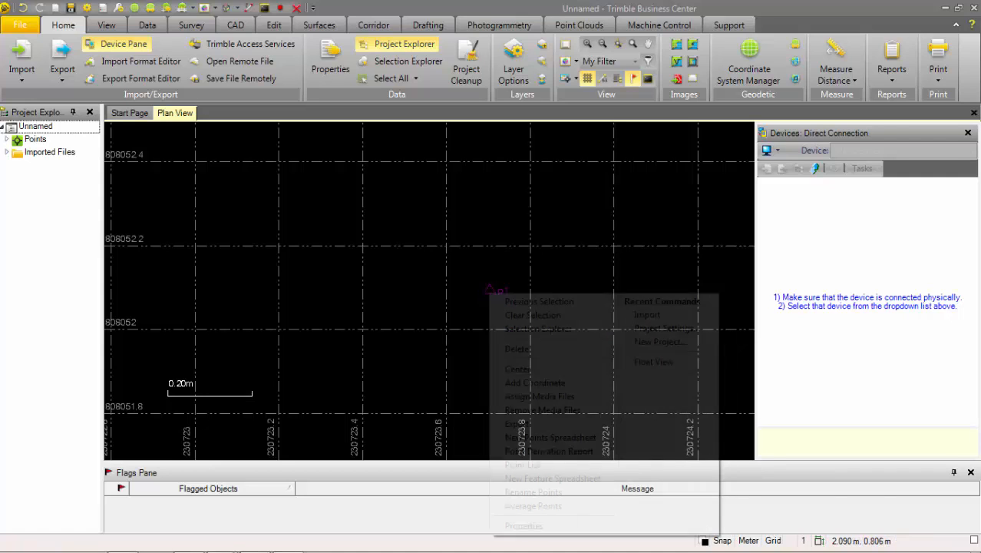
pyautogui.click(541, 384)
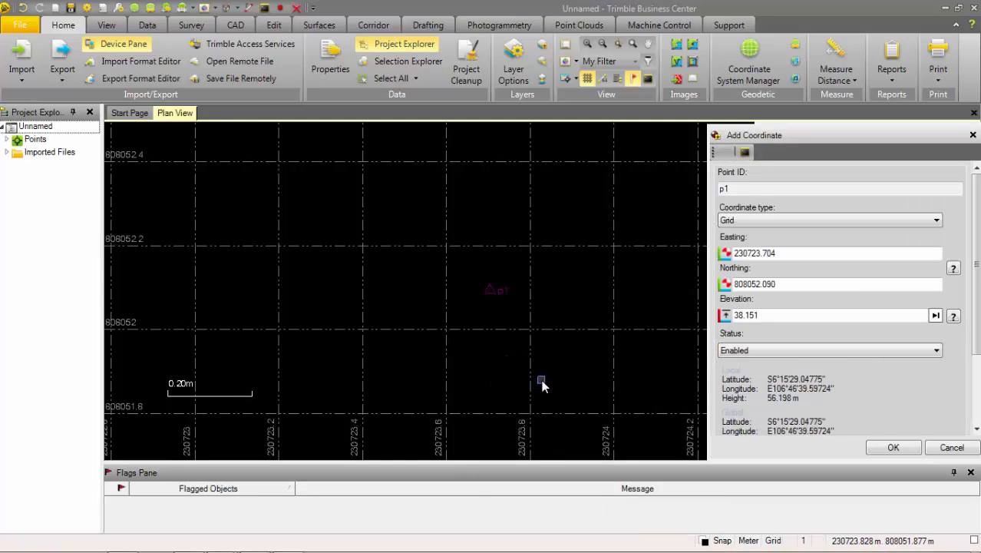
pyautogui.click(953, 274)
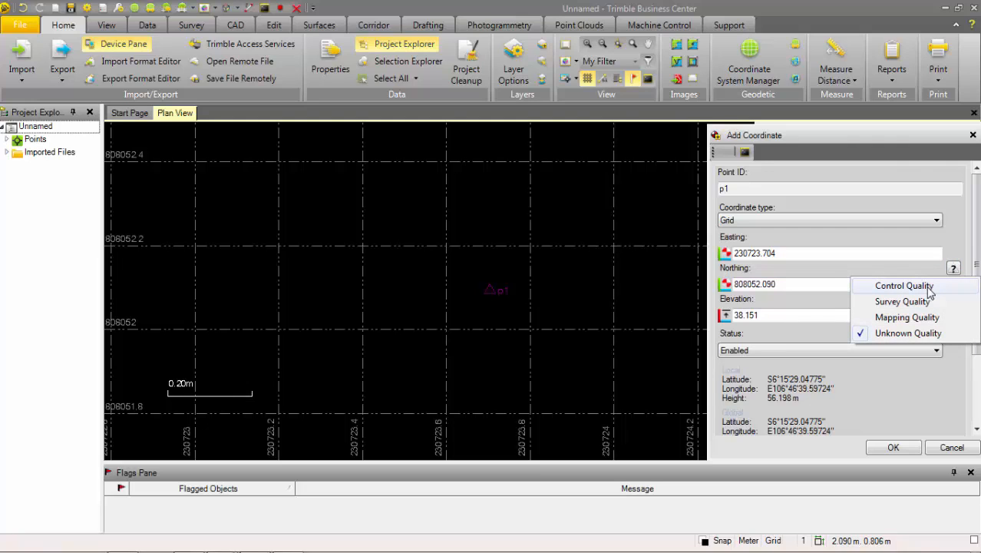
pyautogui.click(931, 287)
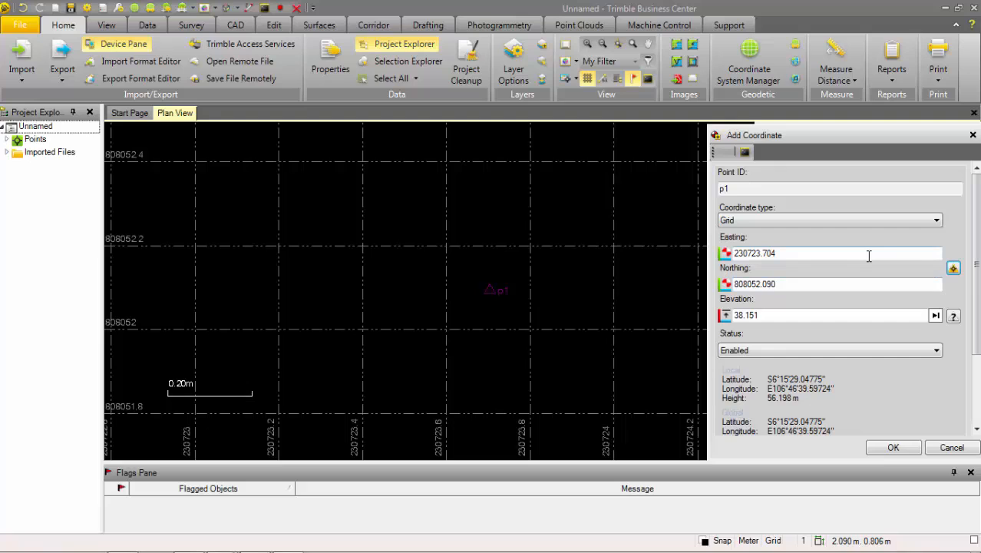
pyautogui.click(952, 317)
pyautogui.click(926, 335)
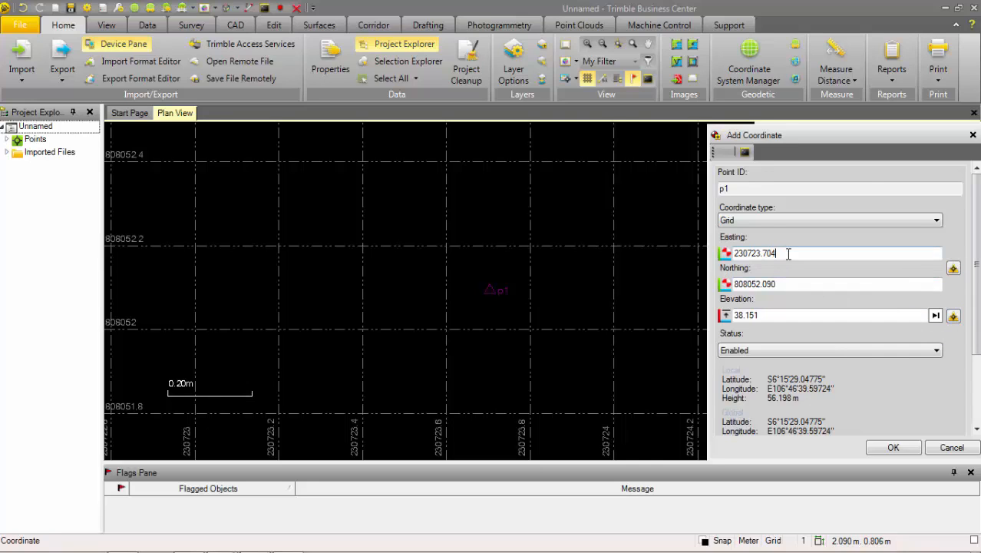
# Step: Check the easting, northing and elevation values of p1 and accept the added control coordinate
pyautogui.moveTo(785, 253); pyautogui.dragTo(728, 253)
pyautogui.moveTo(786, 287); pyautogui.dragTo(735, 286)
pyautogui.doubleClick(756, 315)
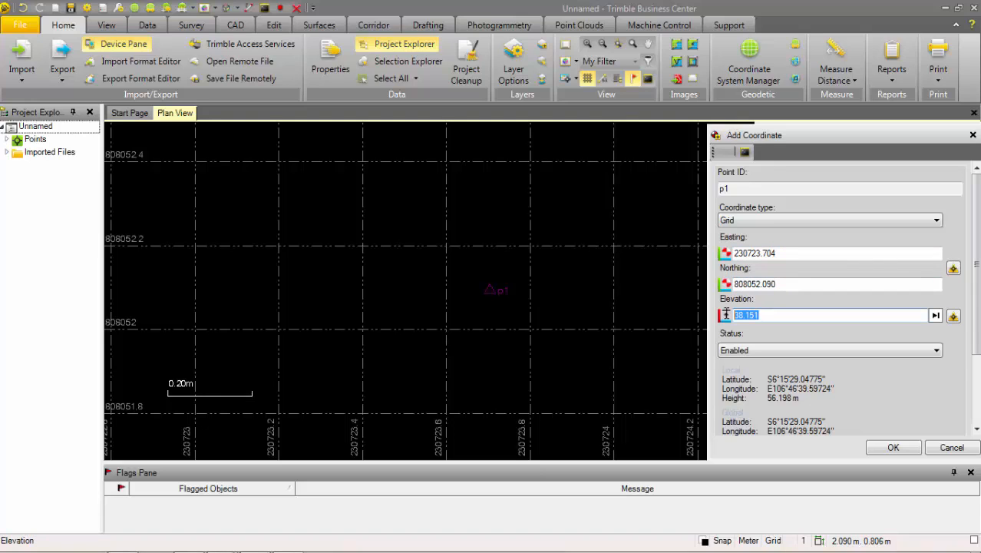
pyautogui.moveTo(785, 283); pyautogui.dragTo(719, 282)
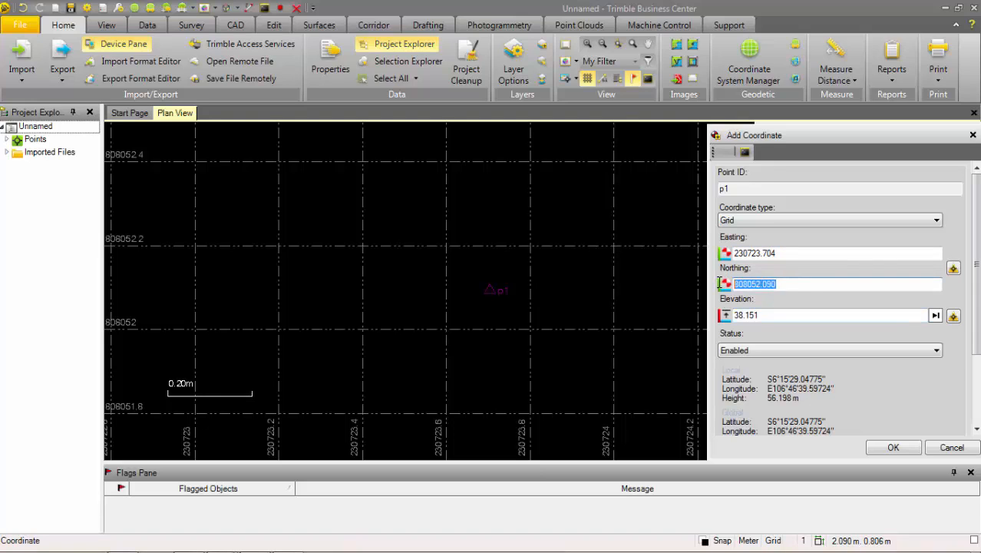
pyautogui.moveTo(780, 254); pyautogui.dragTo(725, 259)
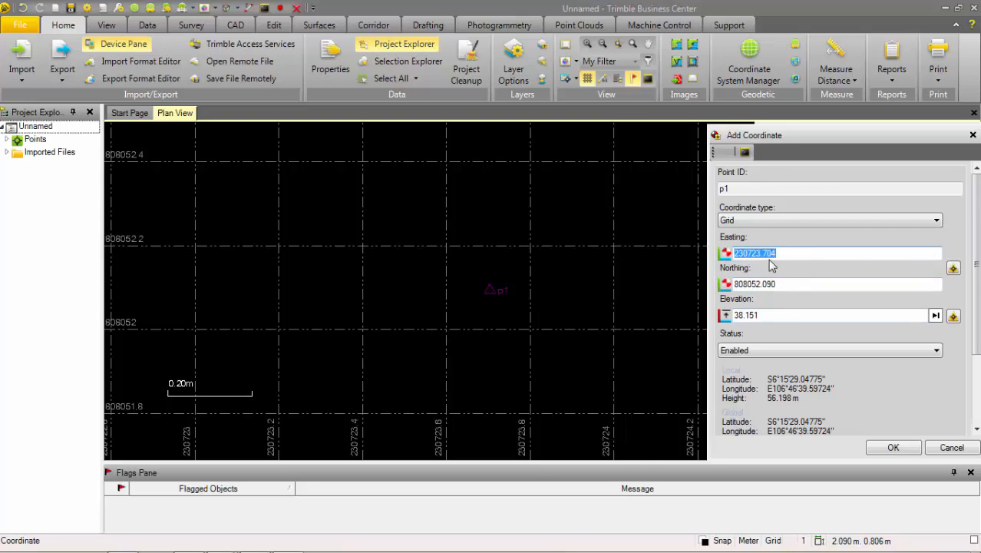
pyautogui.click(793, 254)
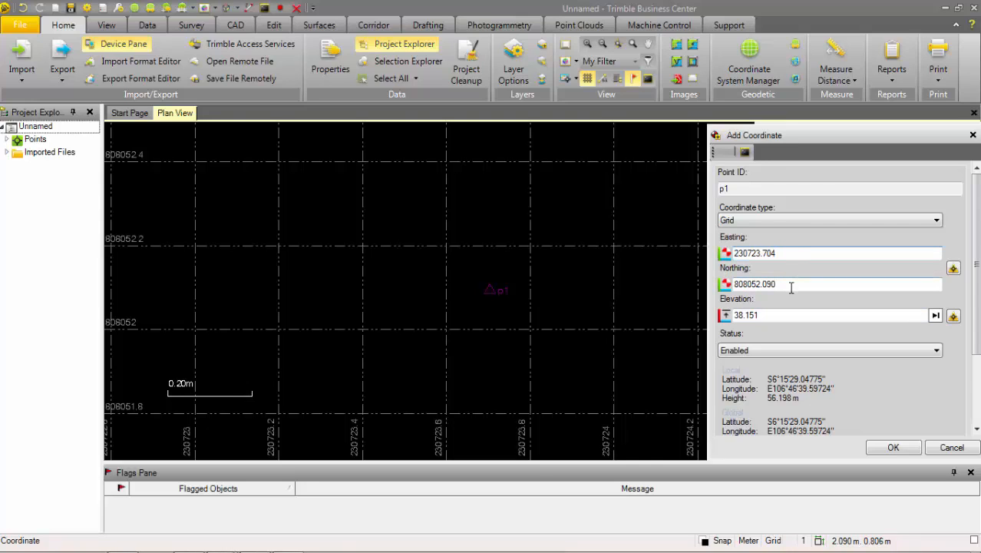
pyautogui.moveTo(790, 283); pyautogui.dragTo(719, 282)
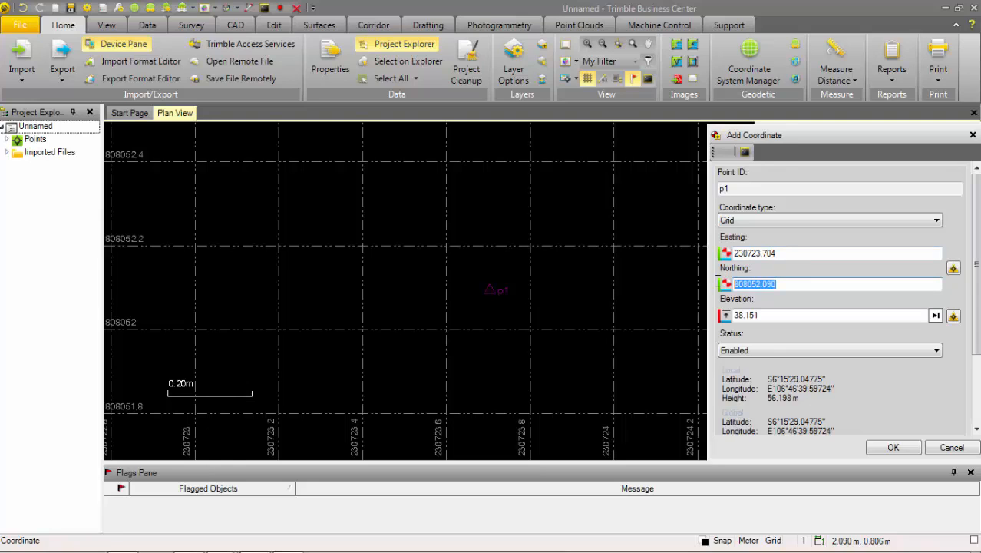
pyautogui.moveTo(756, 314); pyautogui.dragTo(720, 314)
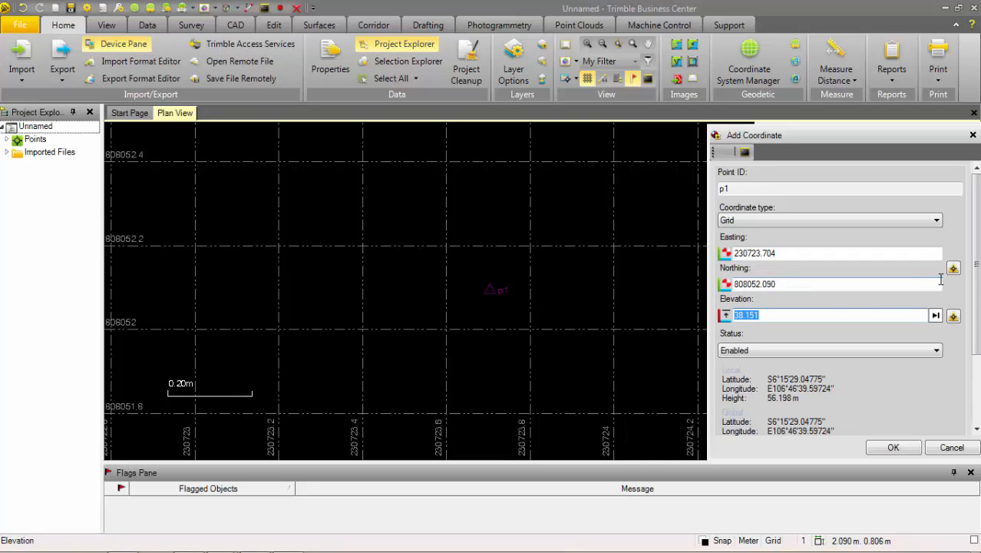
pyautogui.click(891, 448)
pyautogui.press('Escape')
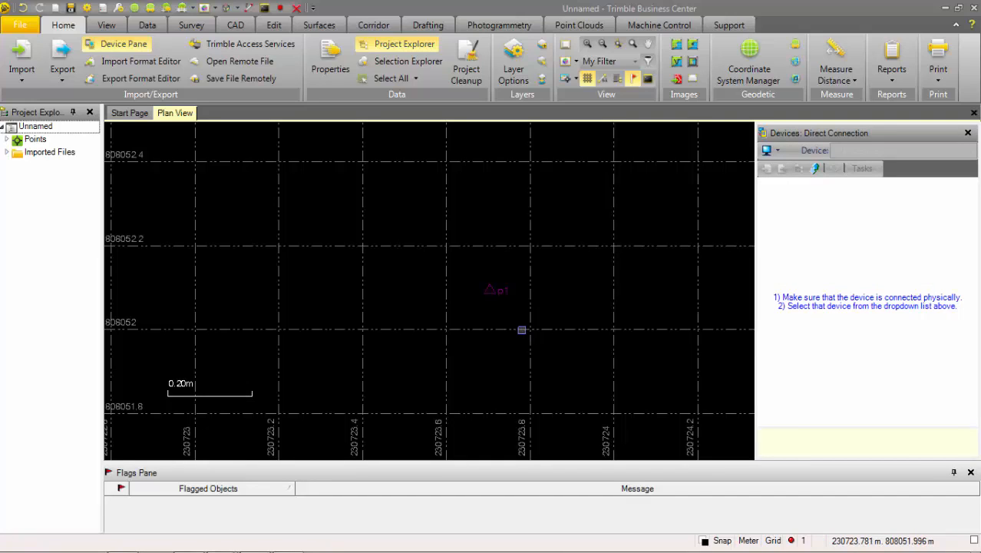
# Step: Set the import folder to R8s statik > 06 agustus 2015 > Rover and import the GNSS file 25522181.t02
pyautogui.click(21, 58)
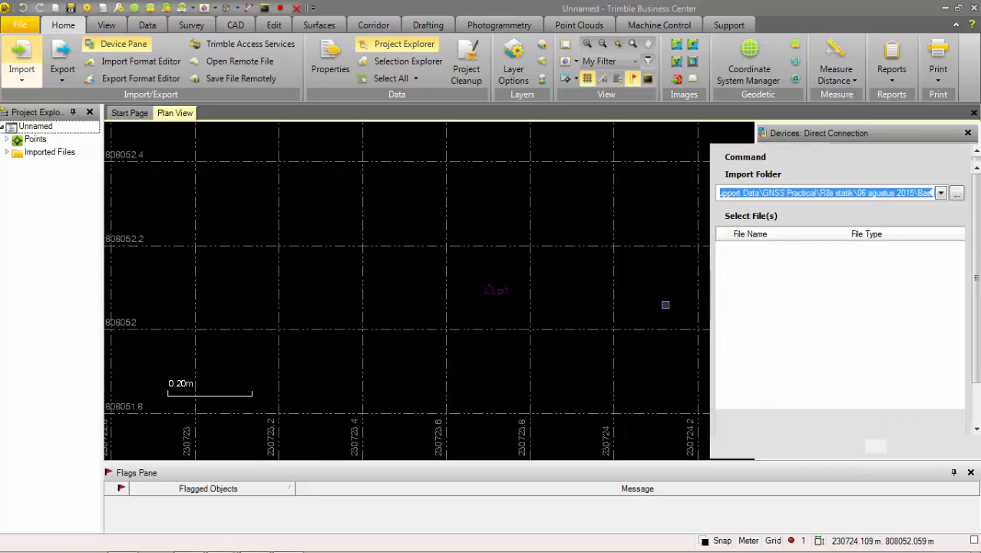
pyautogui.click(956, 193)
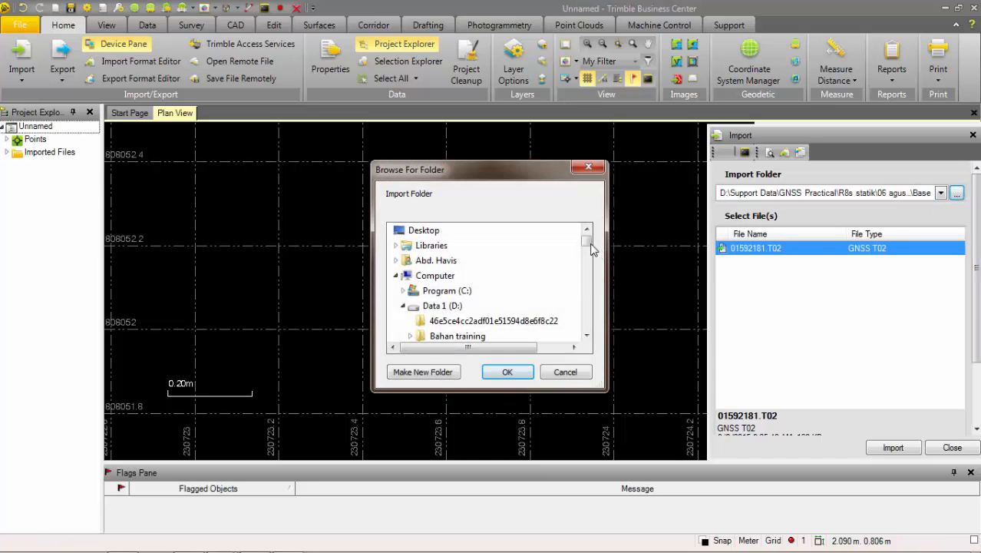
pyautogui.moveTo(587, 244); pyautogui.dragTo(586, 289)
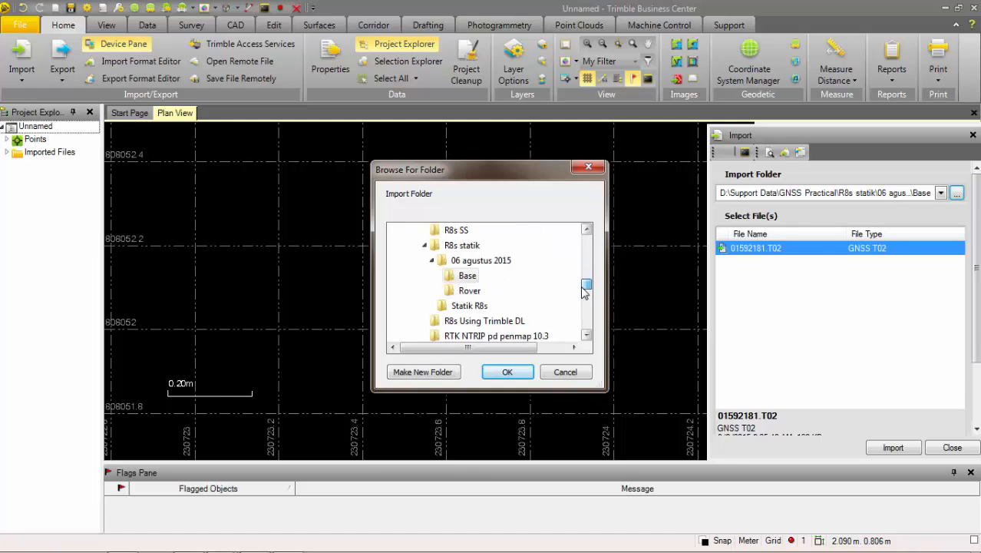
pyautogui.click(470, 291)
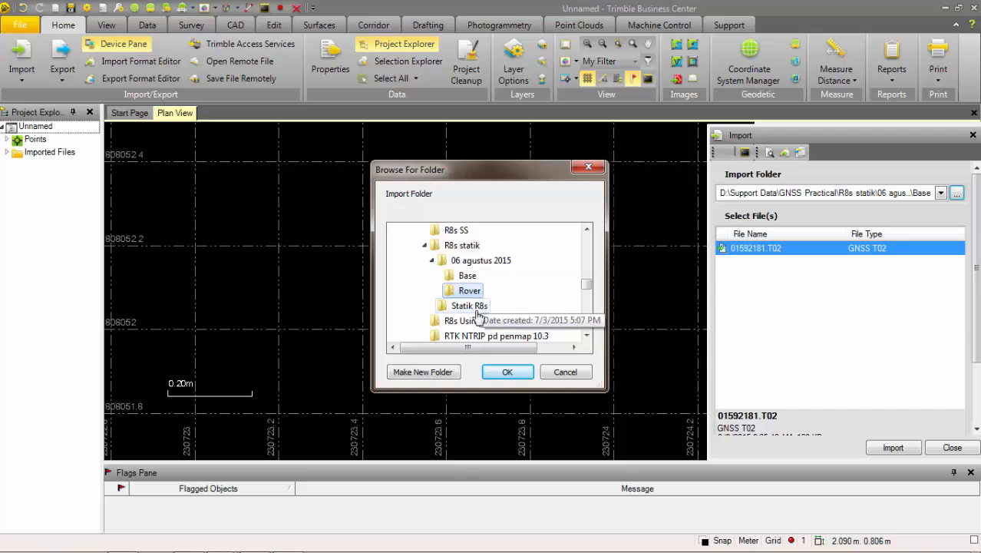
pyautogui.click(507, 372)
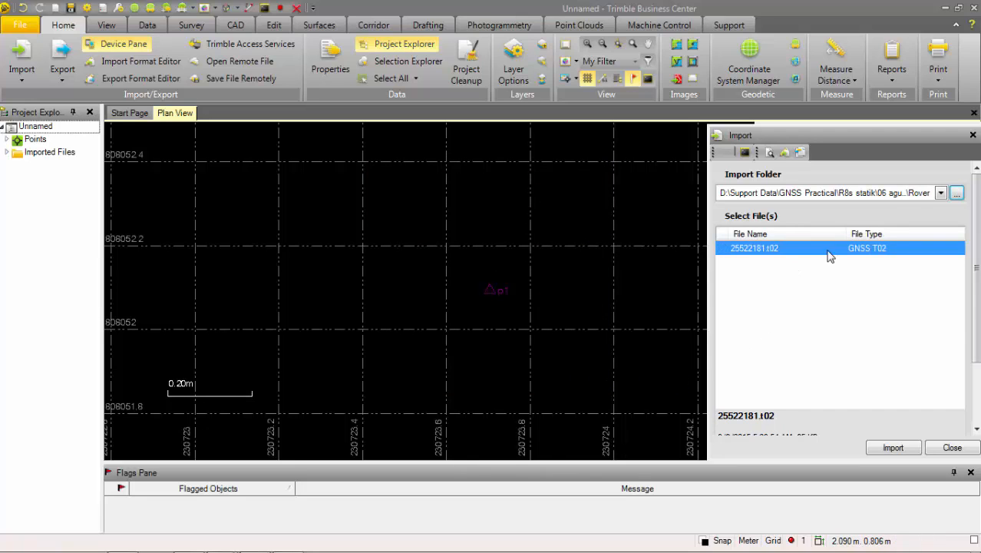
pyautogui.click(890, 447)
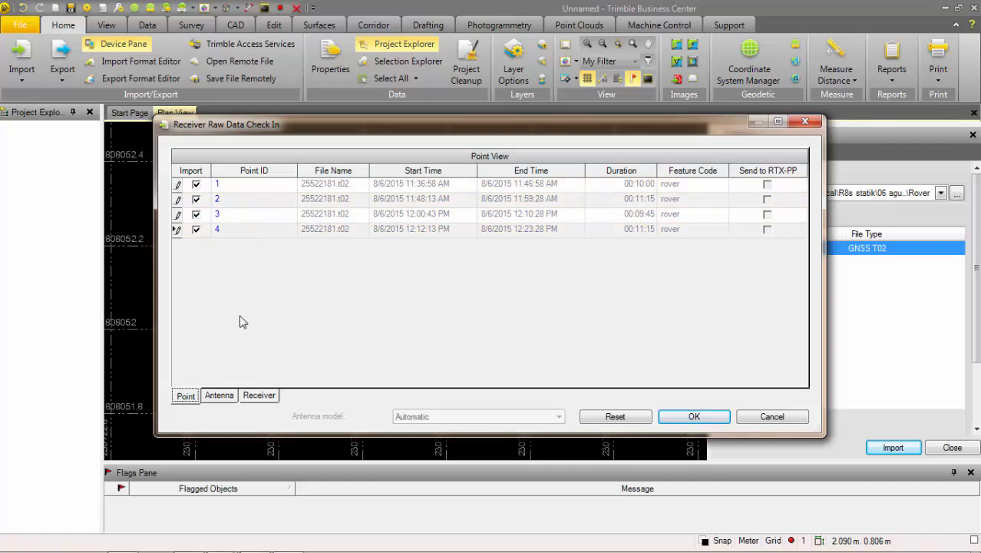
# Step: Check the antenna, receiver and point details of rover points 1 to 4 in the raw data check-in and accept them into the project
pyautogui.click(222, 399)
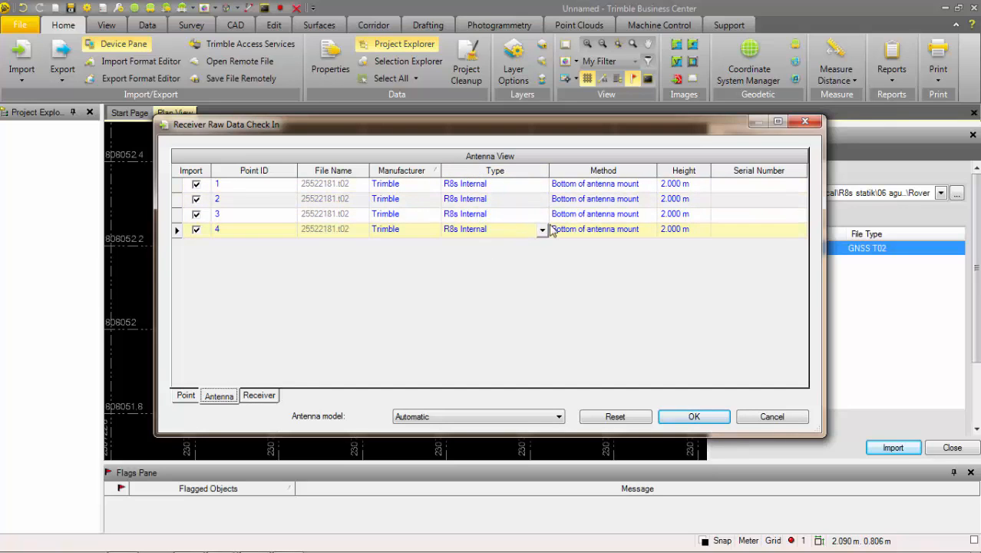
pyautogui.click(628, 191)
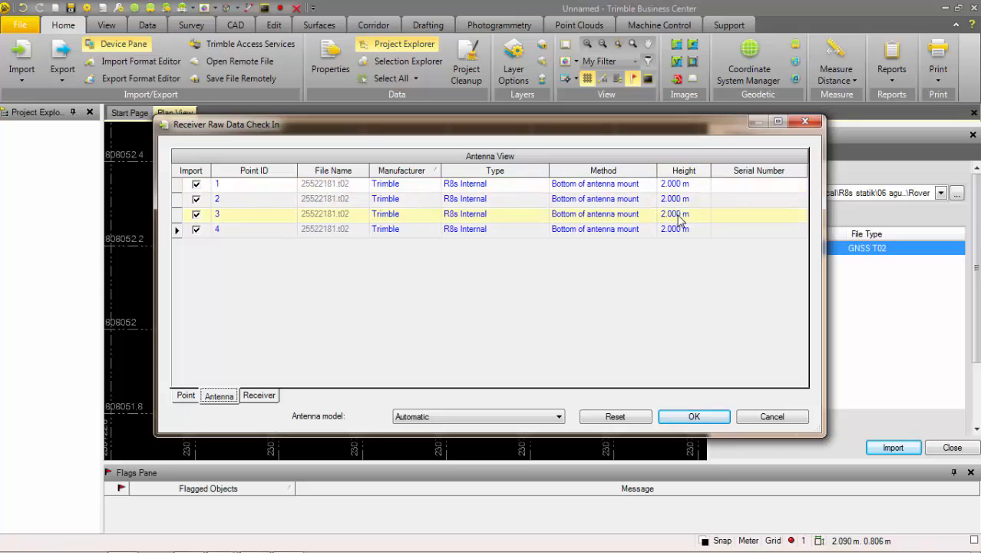
pyautogui.click(261, 395)
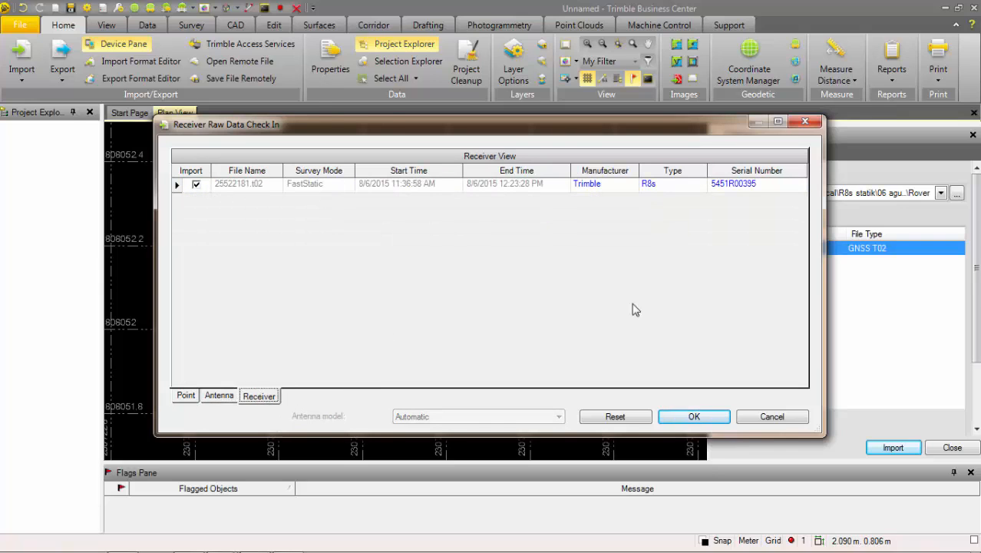
pyautogui.click(676, 188)
pyautogui.click(189, 394)
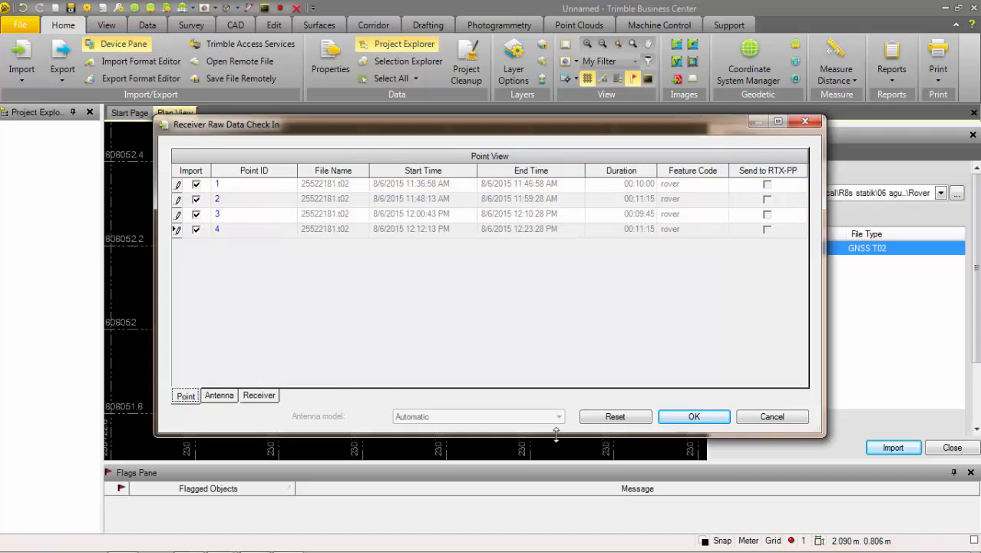
pyautogui.click(666, 415)
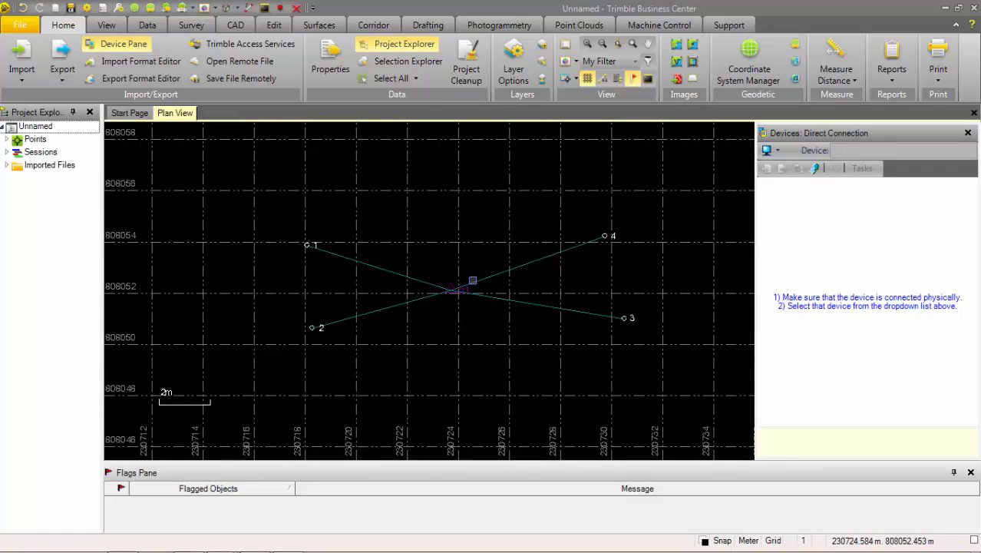
# Step: Examine the baselines between p1 and points 1 to 4 in the plan view, selecting and clearing the whole network
pyautogui.scroll(3, 442, 277)
pyautogui.scroll(-2, 441, 276)
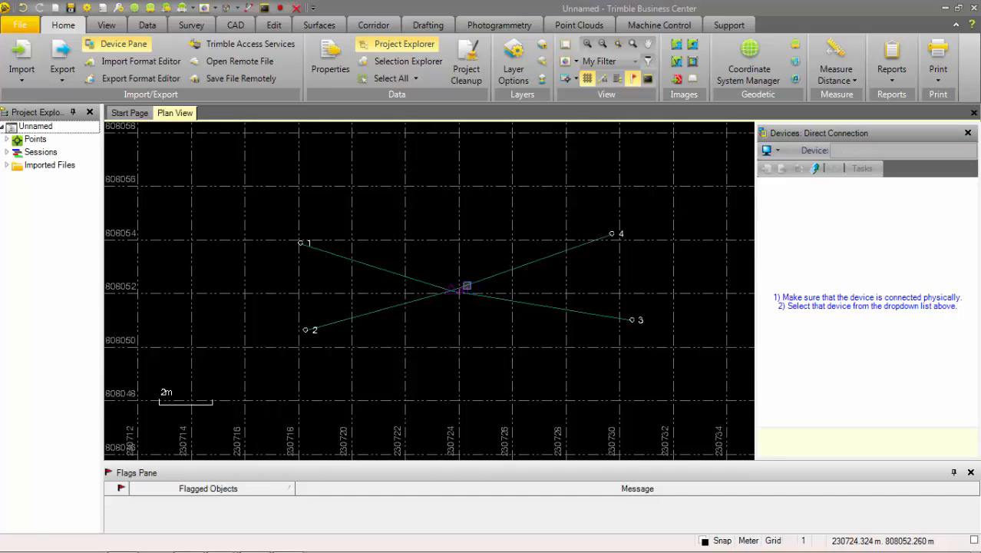
pyautogui.scroll(2, 466, 286)
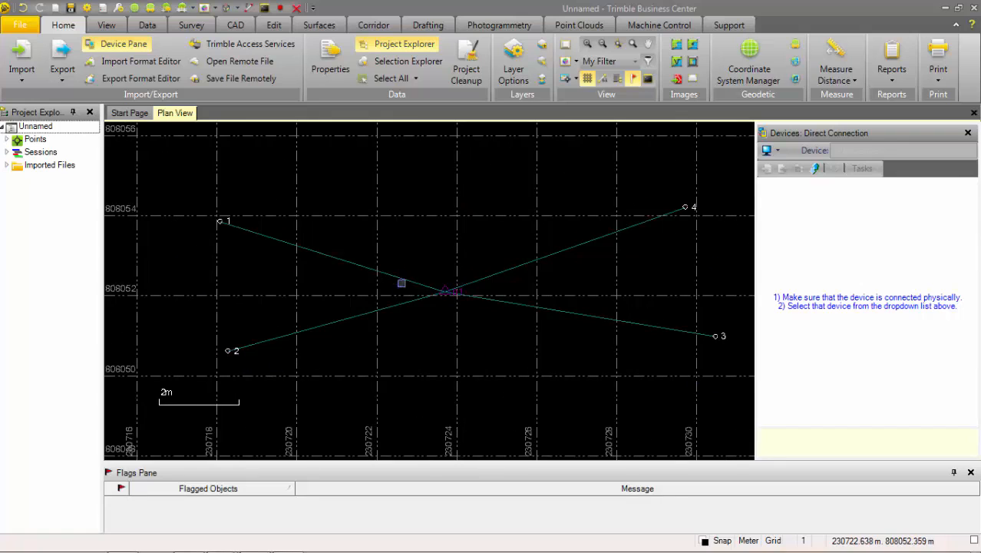
pyautogui.scroll(2, 453, 291)
pyautogui.scroll(-1, 421, 289)
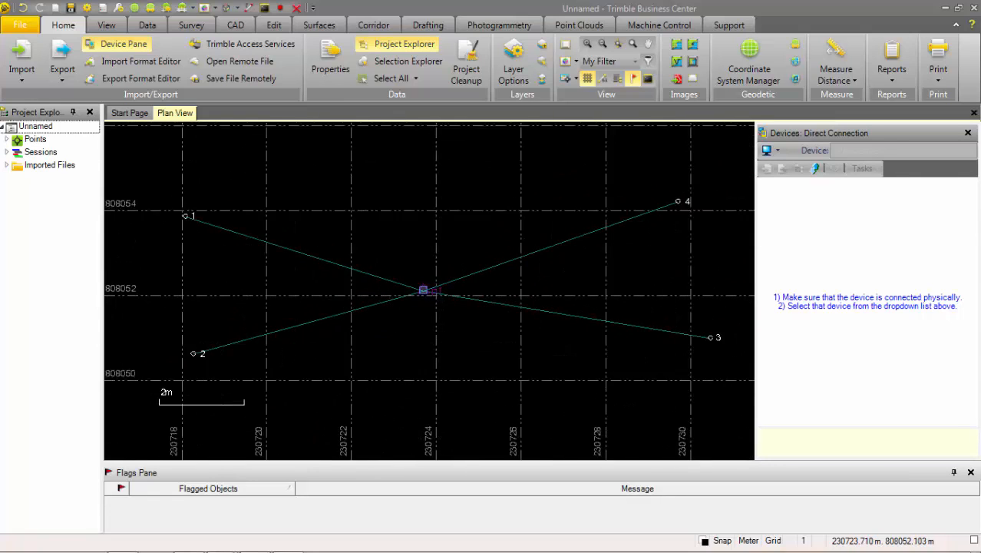
pyautogui.scroll(-3, 423, 290)
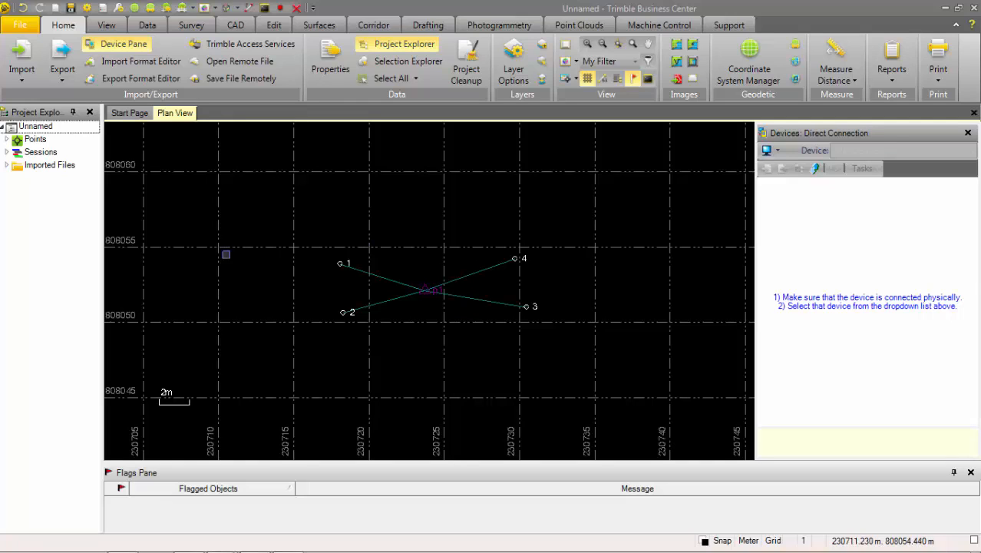
pyautogui.moveTo(262, 245); pyautogui.dragTo(551, 353)
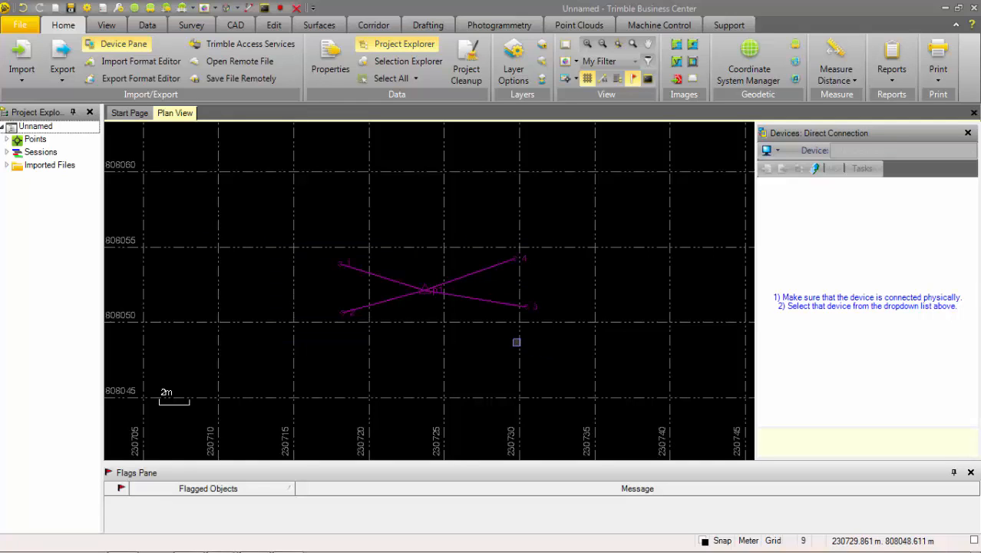
pyautogui.click(462, 308)
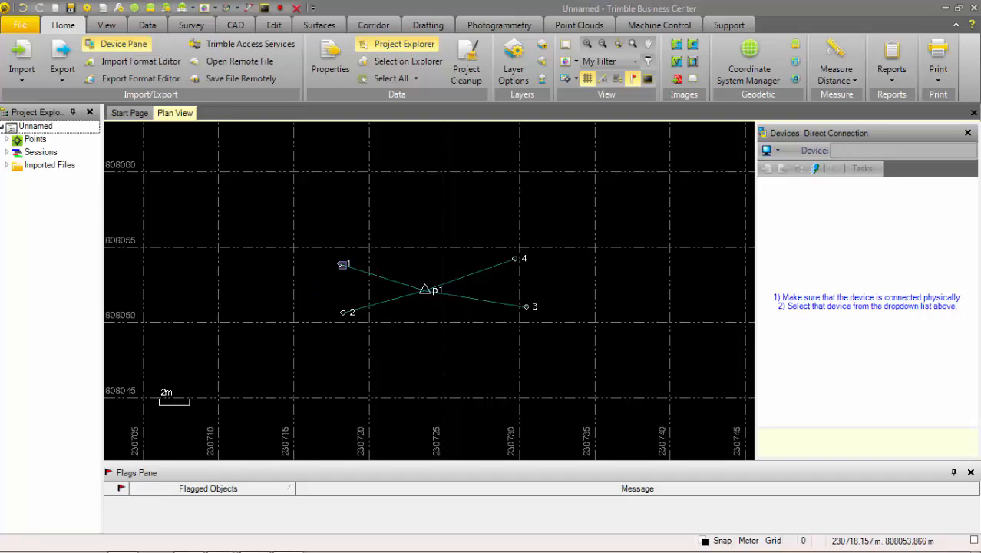
pyautogui.moveTo(312, 239); pyautogui.dragTo(569, 331)
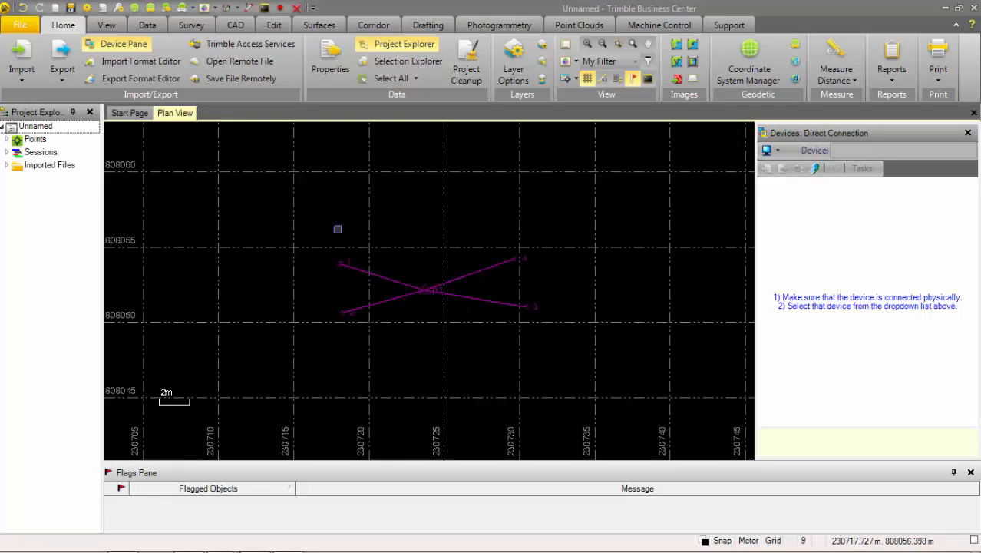
pyautogui.moveTo(284, 230); pyautogui.dragTo(558, 361)
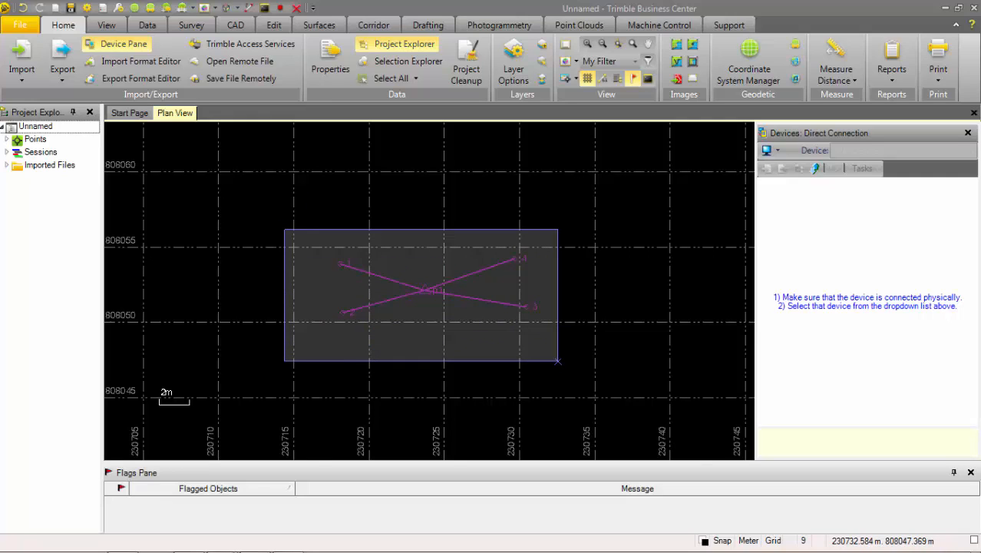
pyautogui.moveTo(558, 361); pyautogui.dragTo(558, 361)
pyautogui.click(297, 304)
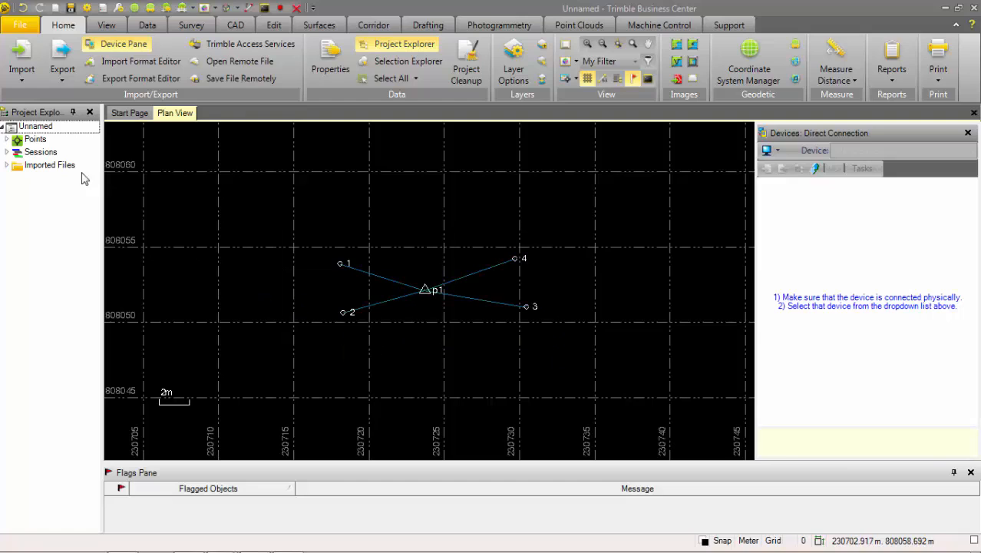
# Step: Process the four baselines from p1 to points 1, 2, 3 and 4 together, save all results and clear the selection
pyautogui.click(31, 152)
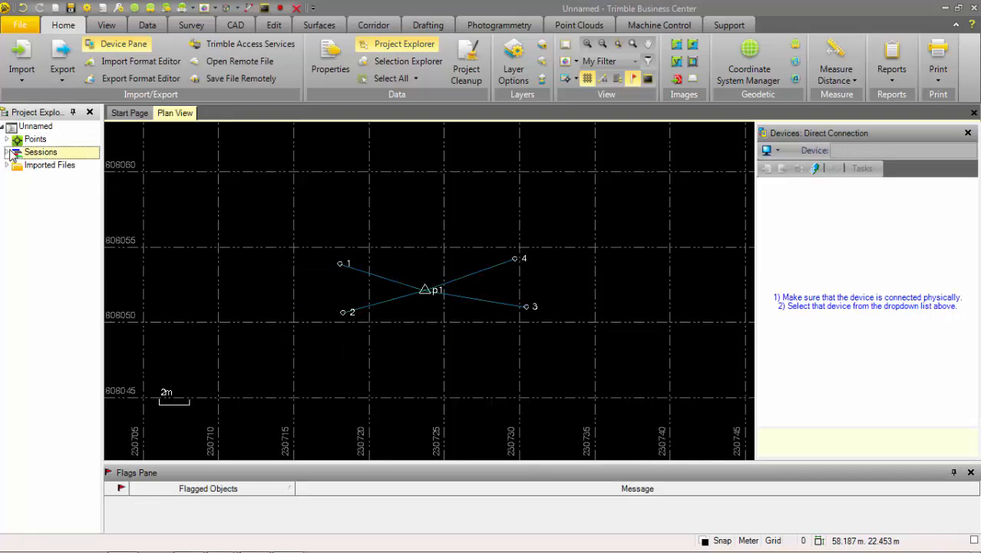
pyautogui.click(7, 153)
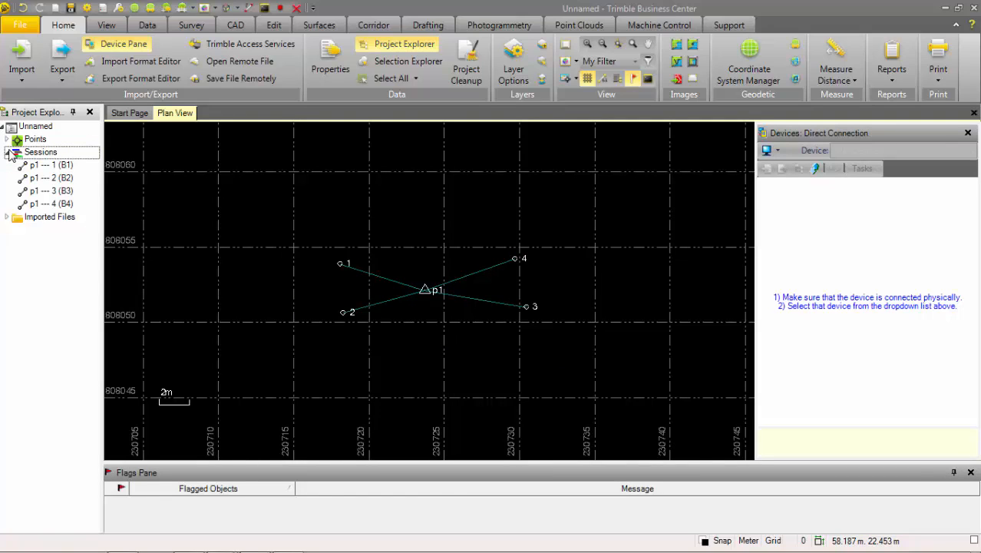
pyautogui.click(45, 169)
pyautogui.keyDown('ctrl'); pyautogui.click(45, 179); pyautogui.keyUp('ctrl')
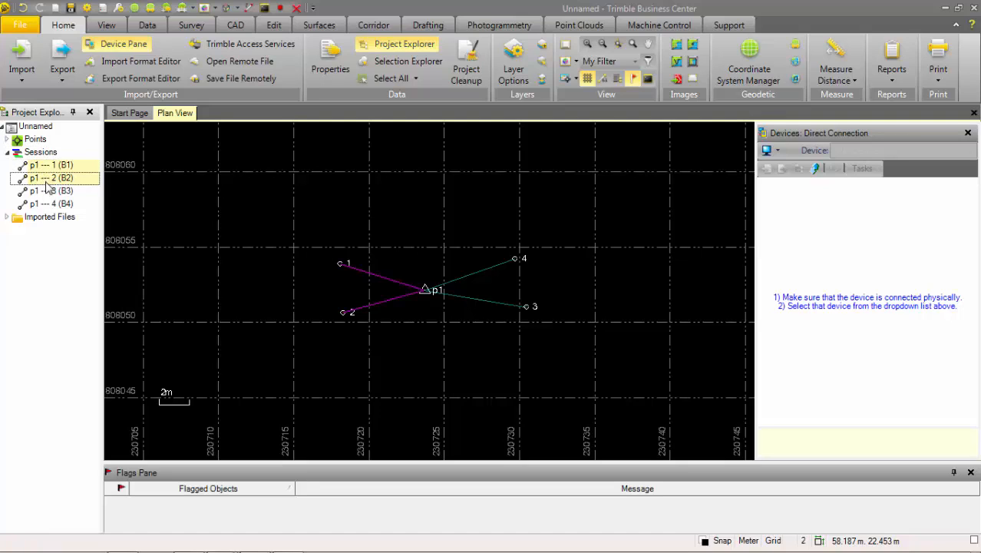
pyautogui.keyDown('ctrl'); pyautogui.click(46, 183); pyautogui.keyUp('ctrl')
pyautogui.keyDown('ctrl'); pyautogui.click(50, 193); pyautogui.keyUp('ctrl')
pyautogui.keyDown('ctrl'); pyautogui.click(51, 181); pyautogui.keyUp('ctrl')
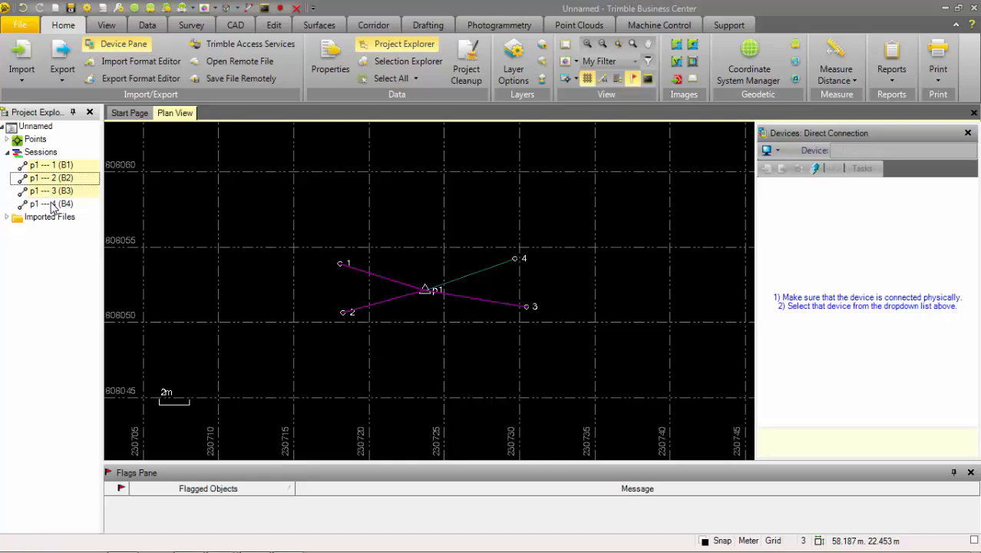
pyautogui.keyDown('ctrl'); pyautogui.click(53, 207); pyautogui.keyUp('ctrl')
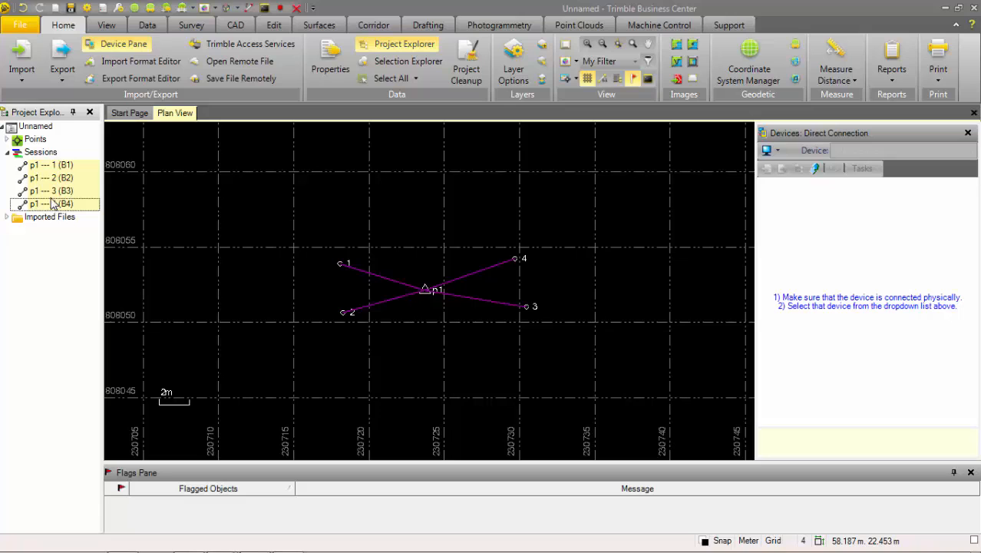
pyautogui.click(192, 25)
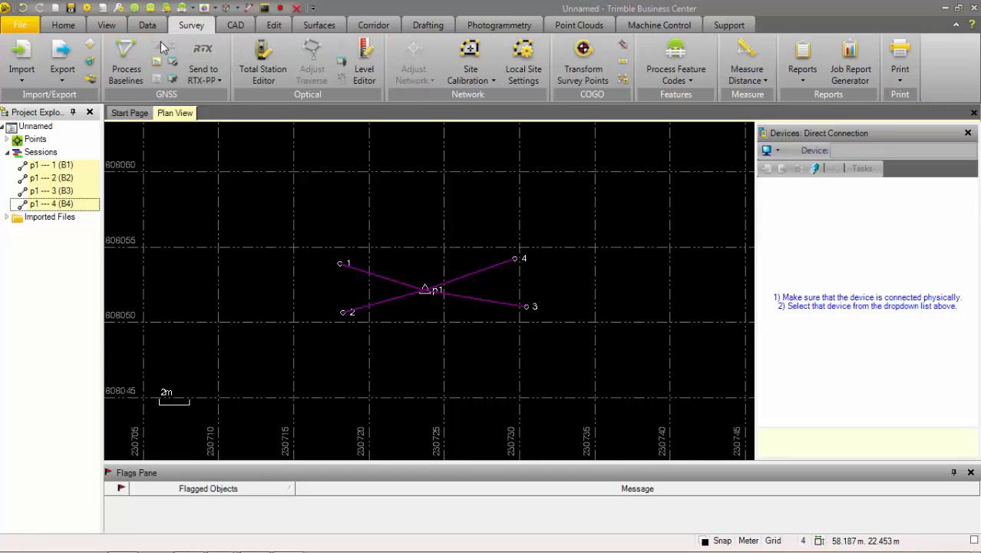
pyautogui.click(125, 61)
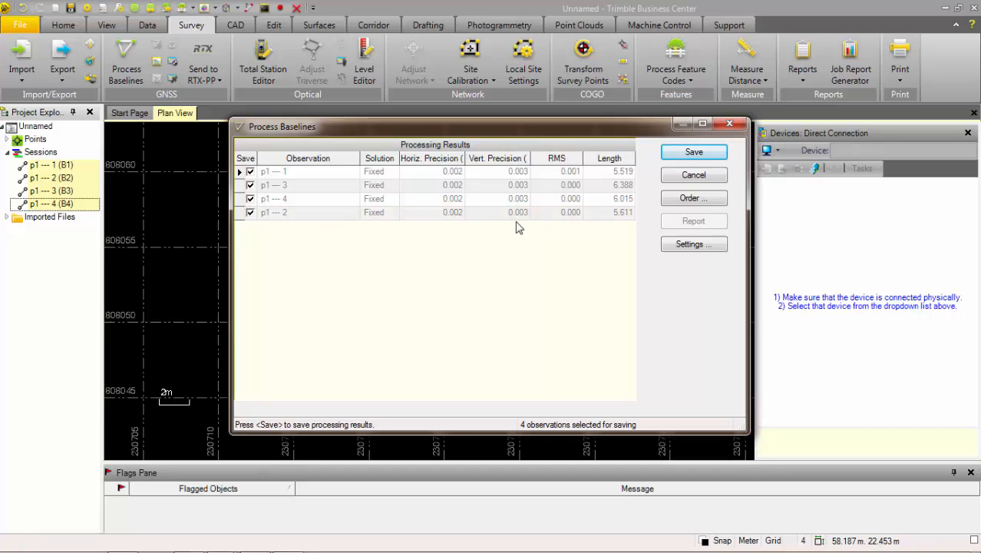
pyautogui.click(691, 153)
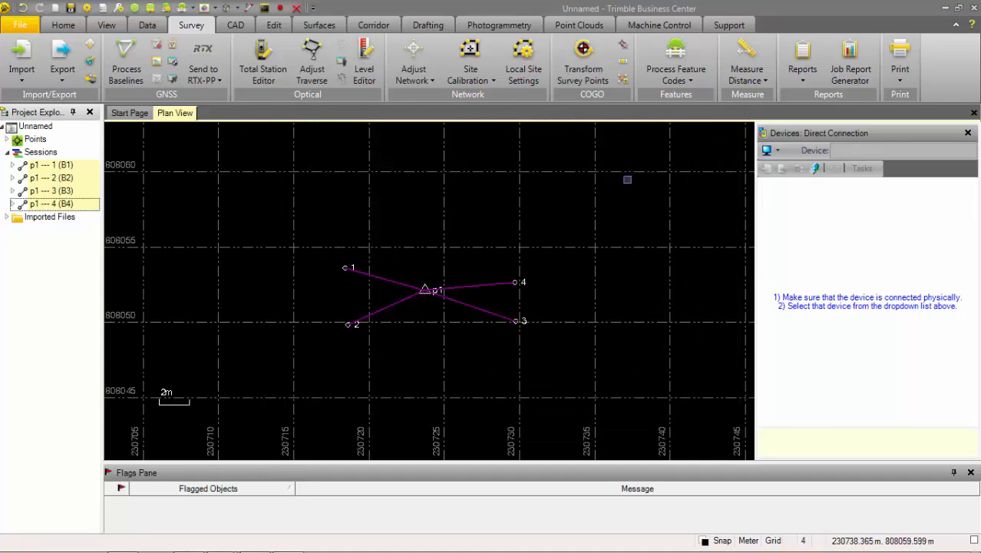
pyautogui.click(470, 207)
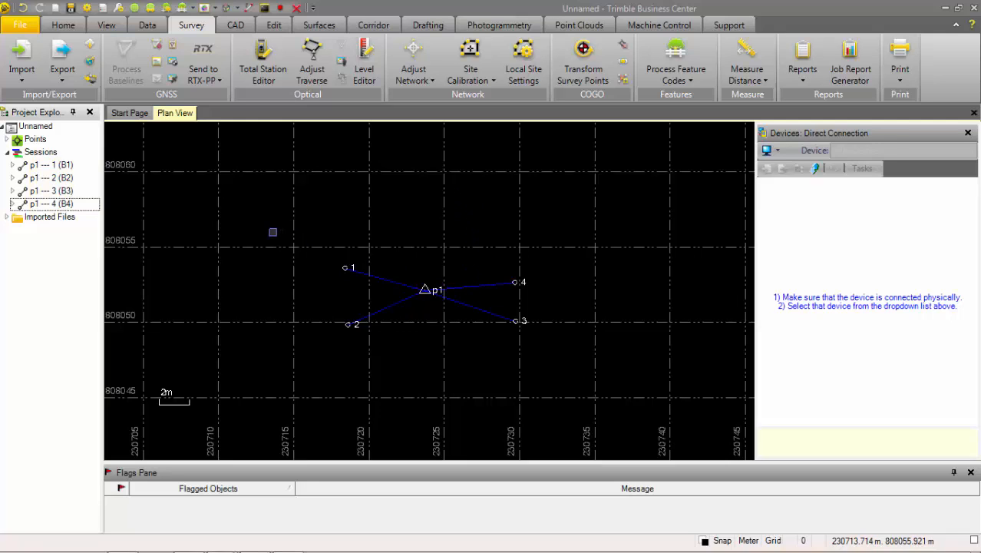
pyautogui.moveTo(272, 231)
pyautogui.mouseDown()
pyautogui.moveTo(407, 309)
pyautogui.moveTo(555, 369)
pyautogui.mouseUp()
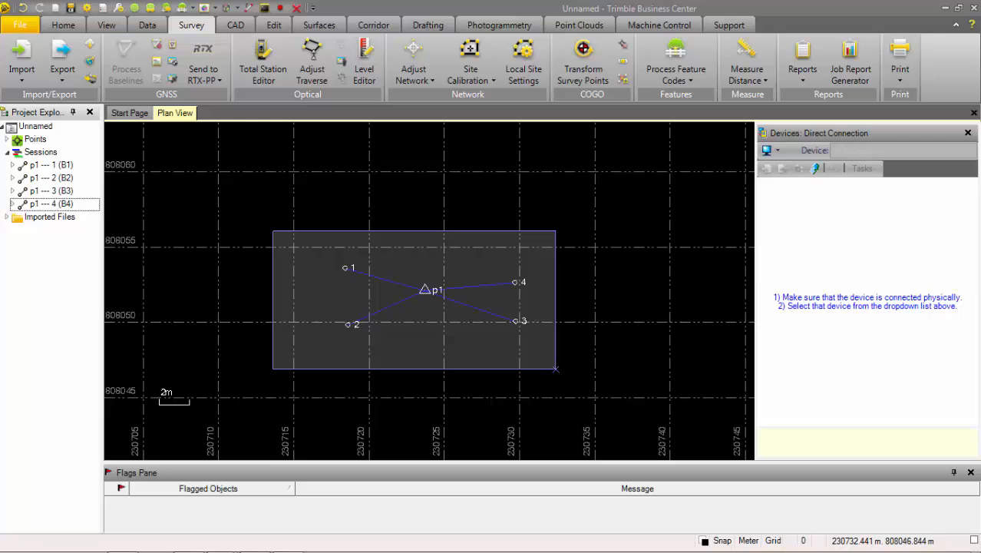
pyautogui.moveTo(556, 369); pyautogui.dragTo(556, 369)
pyautogui.click(518, 305)
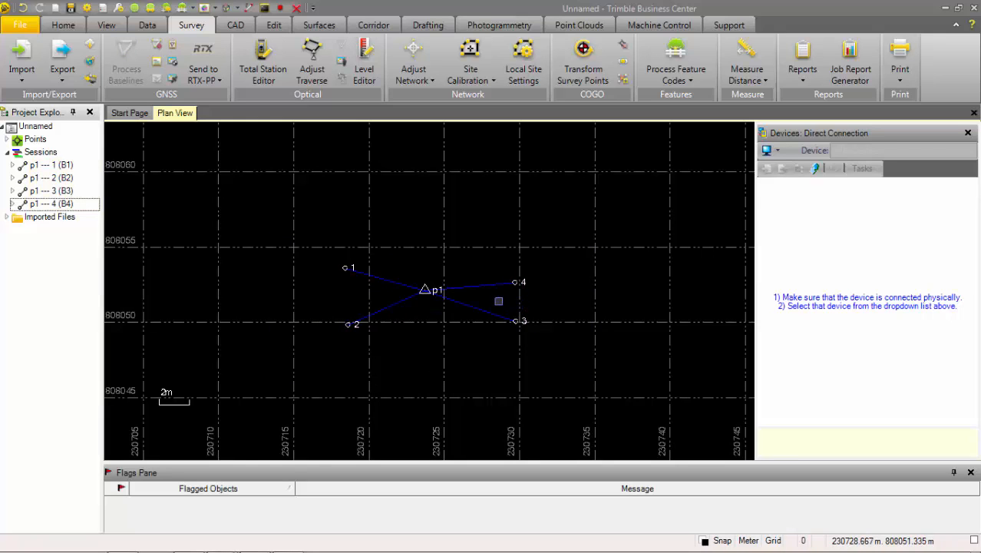
# Step: In the session editor of baseline p1 to 4, mark satellite G 6 from 12:12:13 PM to 12:12:28 PM and accept
pyautogui.moveTo(473, 281)
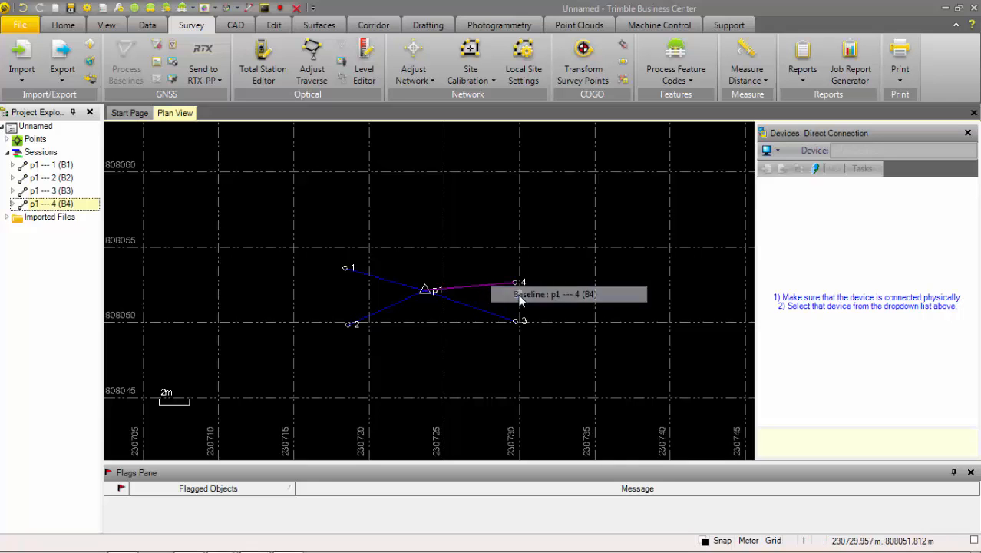
pyautogui.click(519, 297)
pyautogui.rightClick(495, 283)
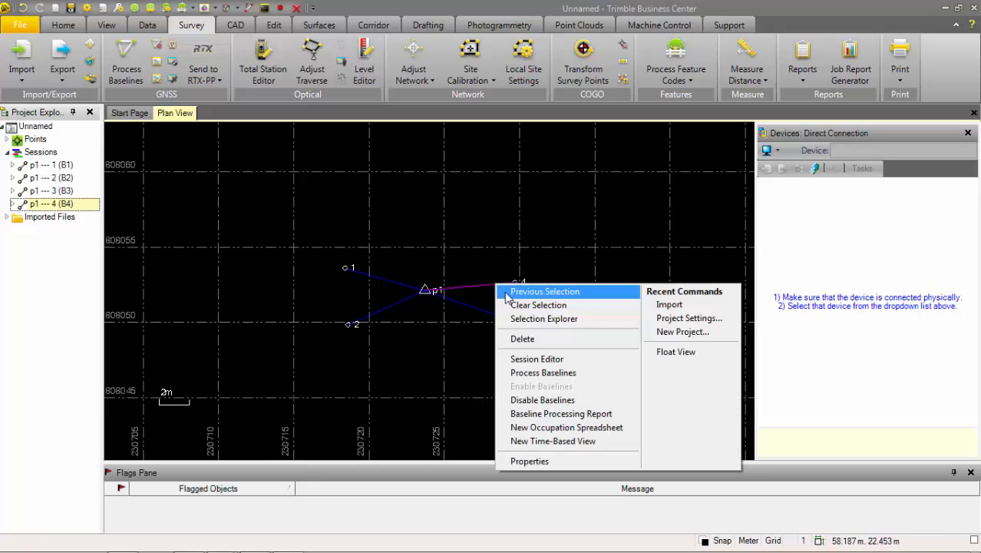
pyautogui.click(536, 358)
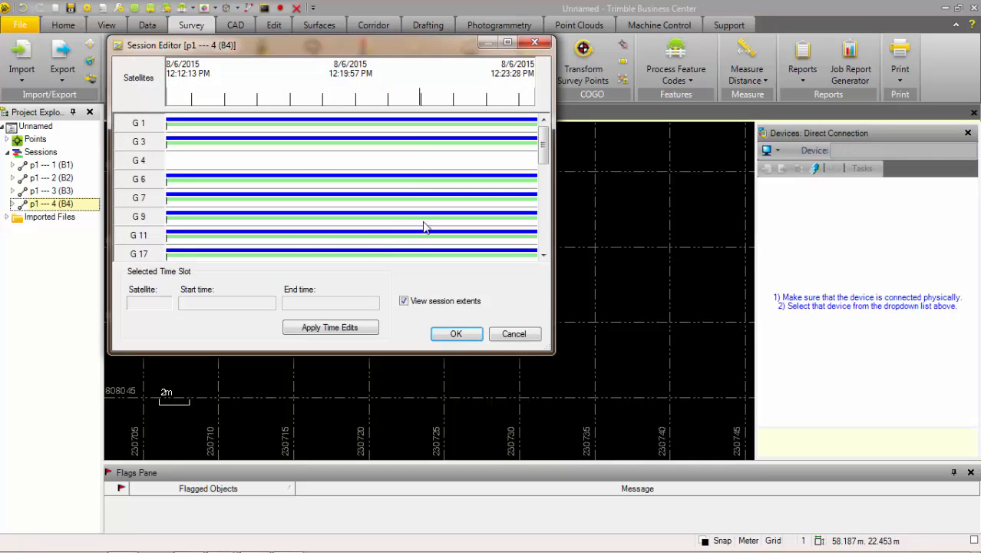
pyautogui.scroll(-2, 427, 219)
pyautogui.scroll(2, 425, 188)
pyautogui.click(168, 181)
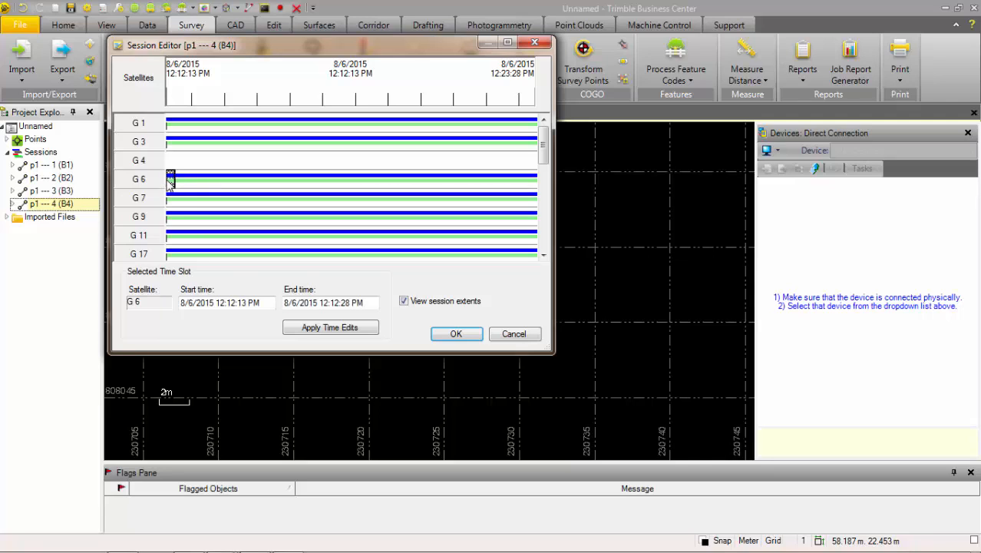
pyautogui.click(447, 336)
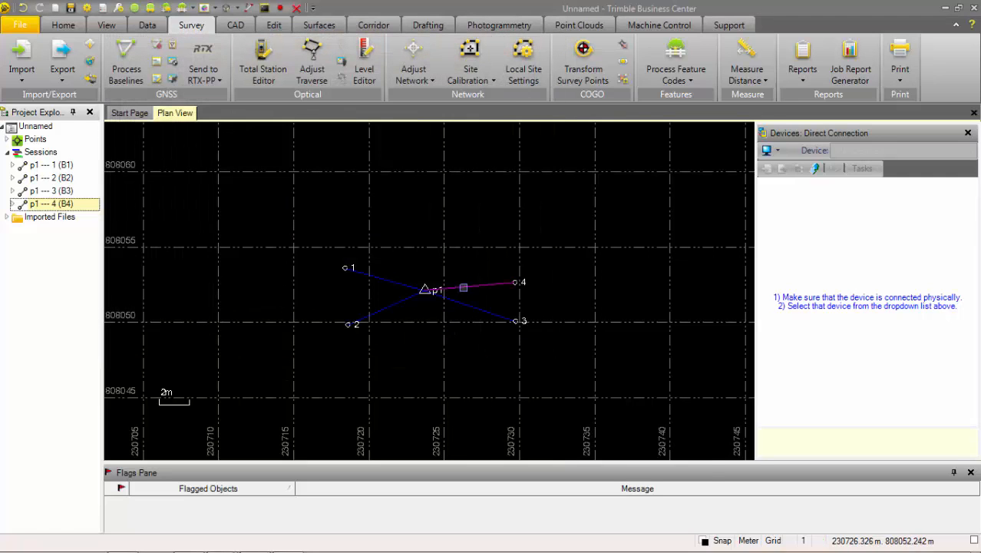
# Step: Reprocess baseline p1 to 4 on its own, save the result and clear the selection
pyautogui.rightClick(461, 290)
pyautogui.click(511, 380)
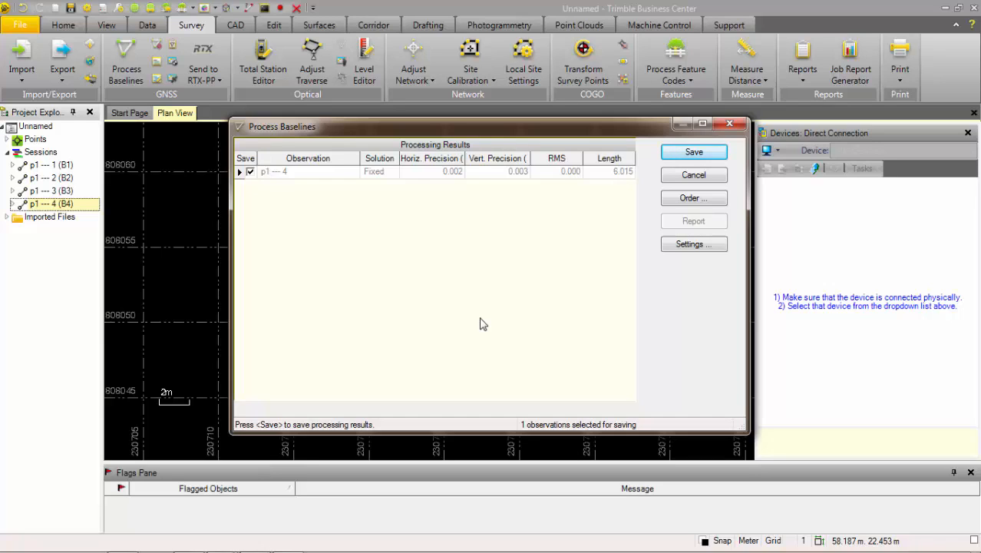
pyautogui.click(679, 154)
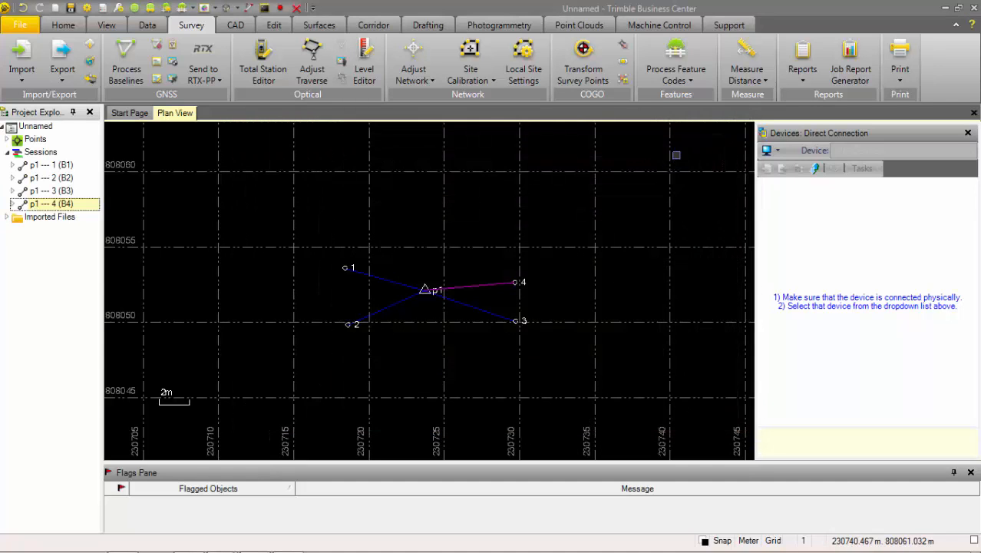
pyautogui.click(615, 237)
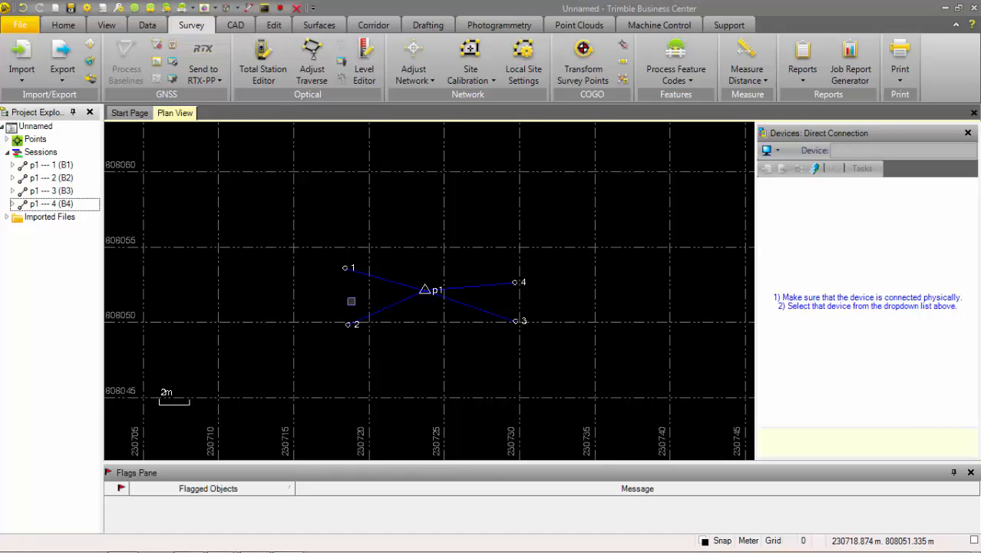
pyautogui.moveTo(277, 222); pyautogui.dragTo(575, 390)
pyautogui.click(575, 390)
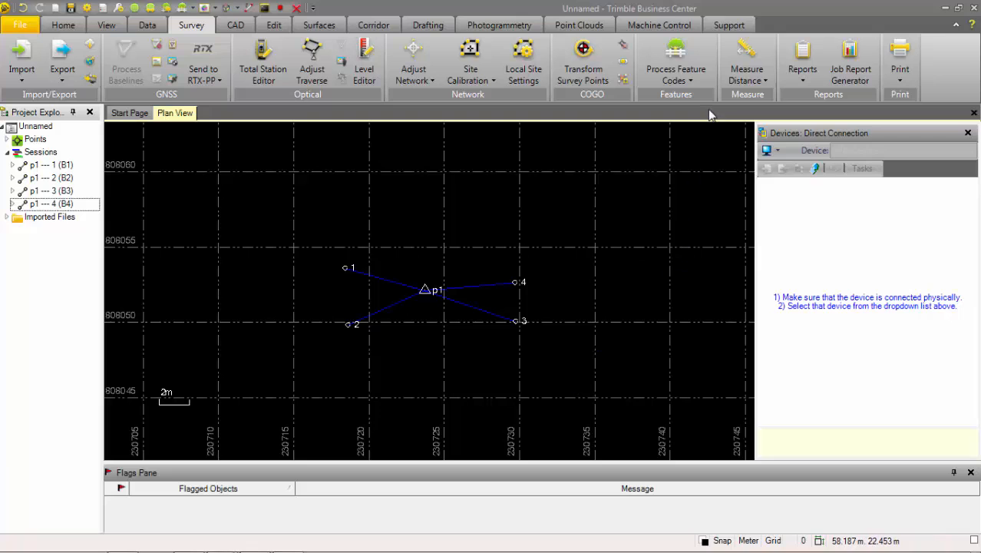
pyautogui.click(725, 26)
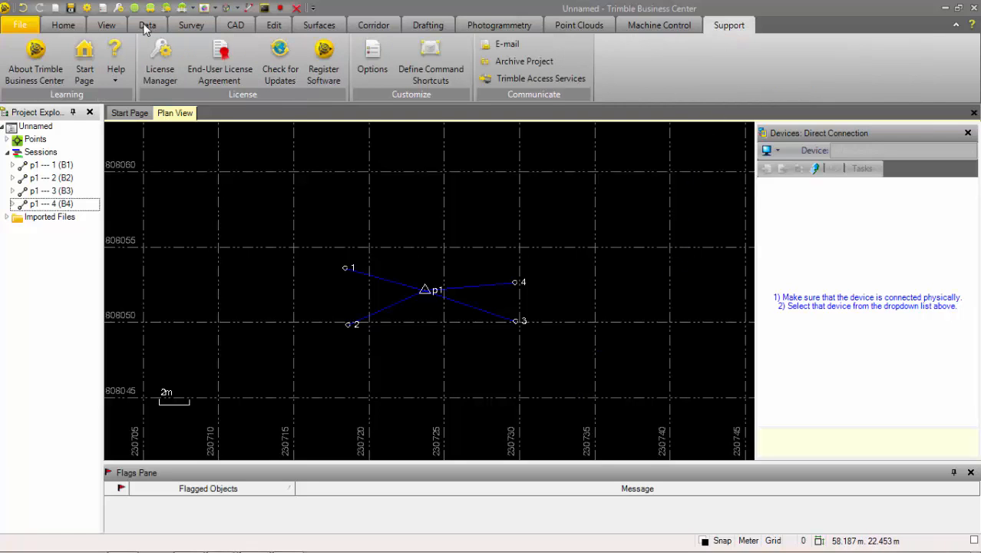
pyautogui.click(188, 26)
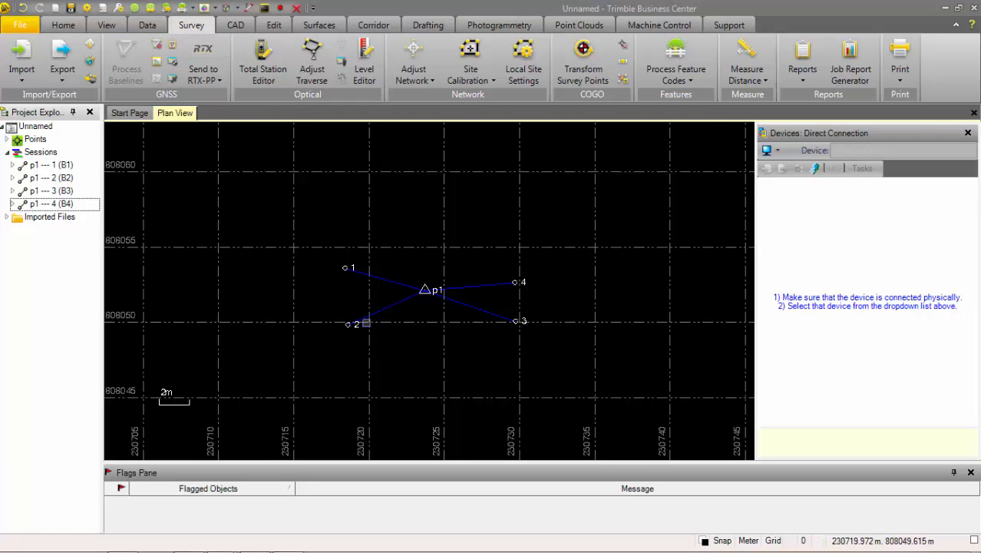
# Step: Generate a Baseline Processing Report for the whole selected network and close the Devices pane
pyautogui.moveTo(317, 245); pyautogui.dragTo(546, 357)
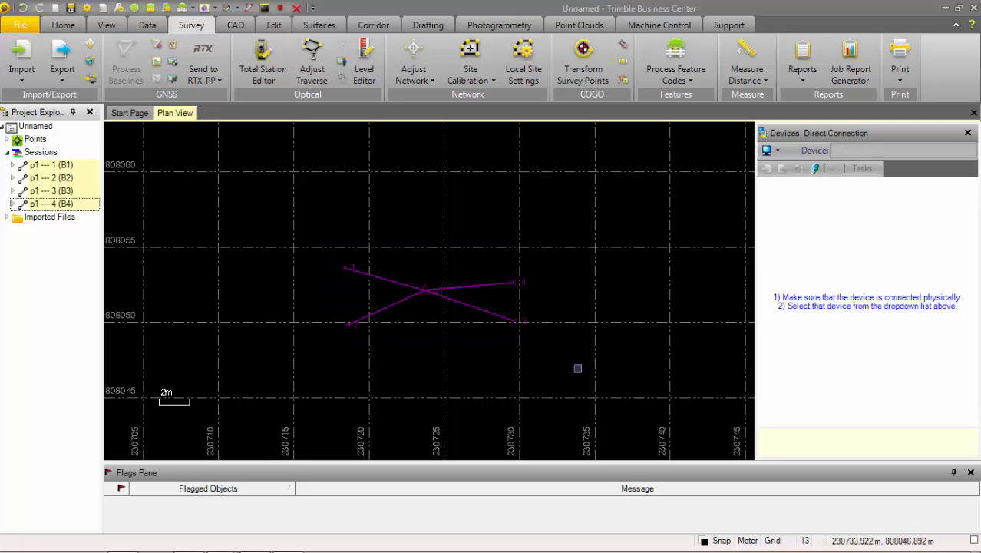
pyautogui.click(803, 80)
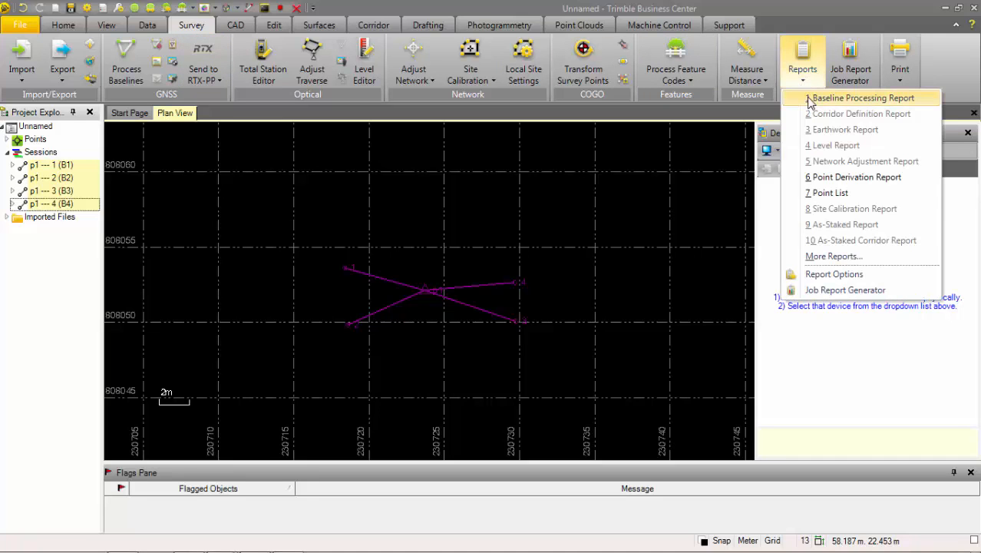
pyautogui.click(863, 103)
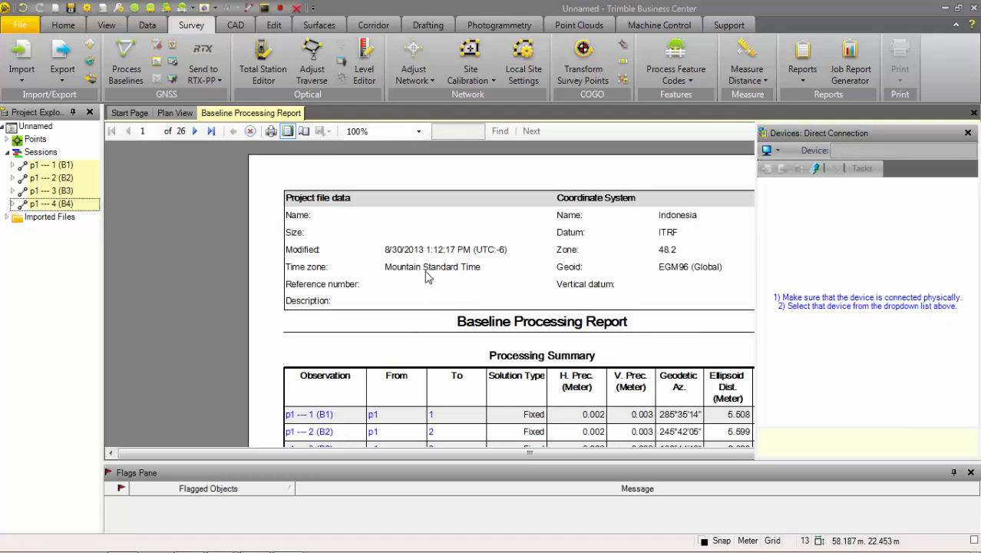
pyautogui.click(968, 133)
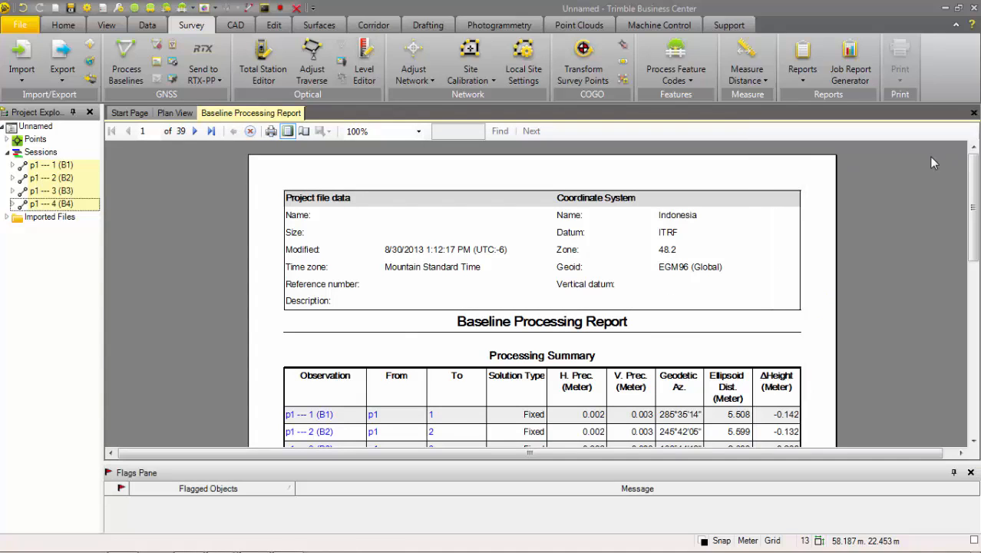
# Step: Examine the report's processing and acceptance summaries, then its vector components and occupations on pages 2 and 3
pyautogui.scroll(-3, 973, 239)
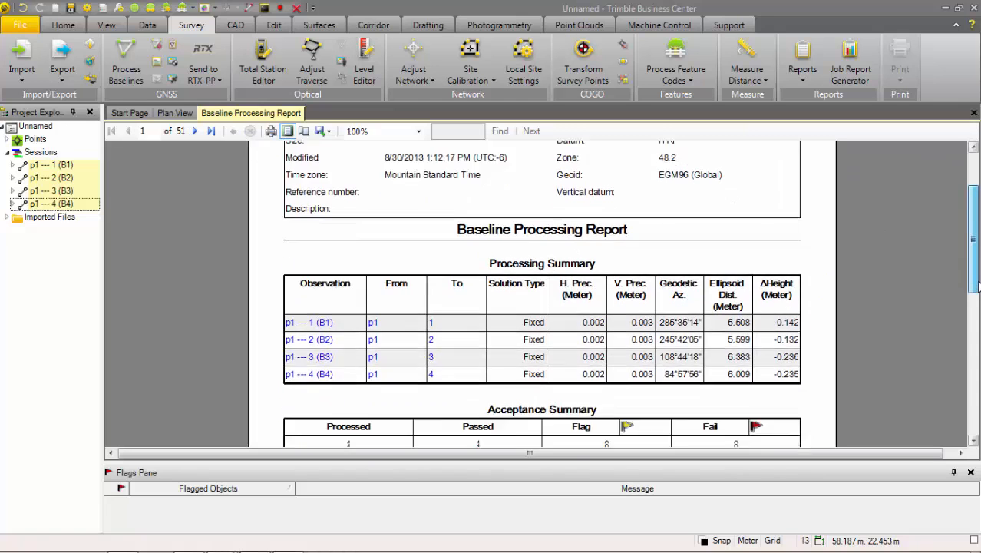
pyautogui.scroll(-8, 974, 285)
pyautogui.scroll(6, 976, 284)
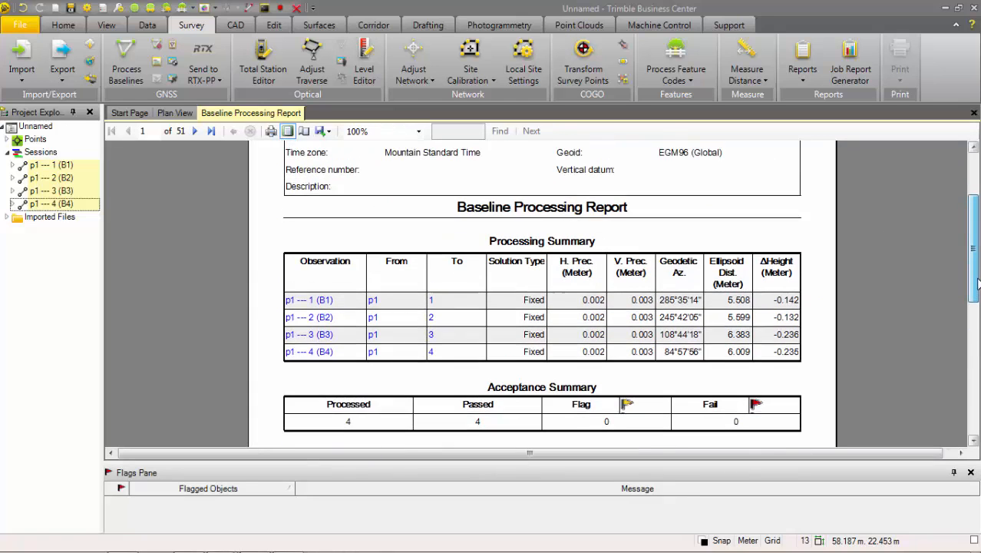
pyautogui.scroll(1, 977, 284)
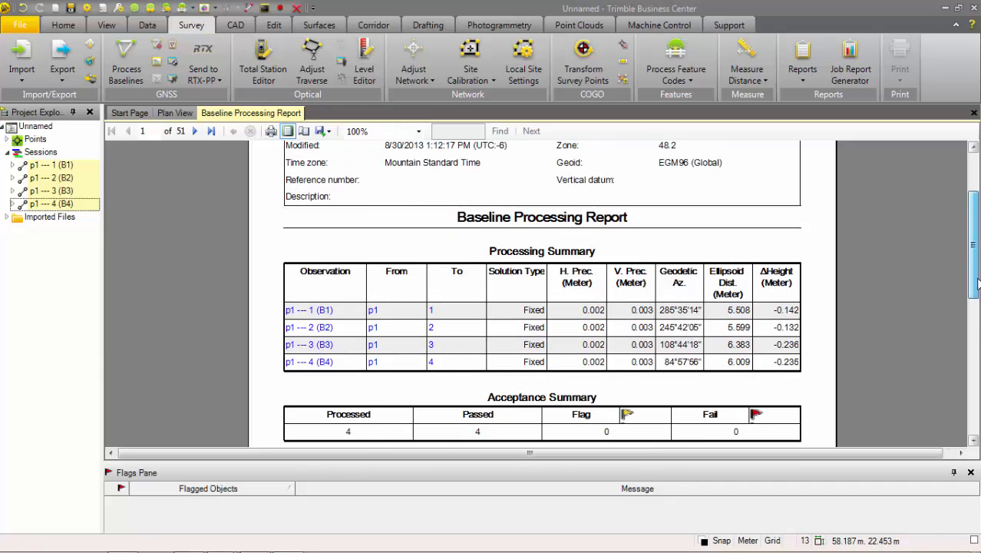
pyautogui.moveTo(978, 284); pyautogui.dragTo(975, 409)
pyautogui.moveTo(973, 313); pyautogui.dragTo(970, 226)
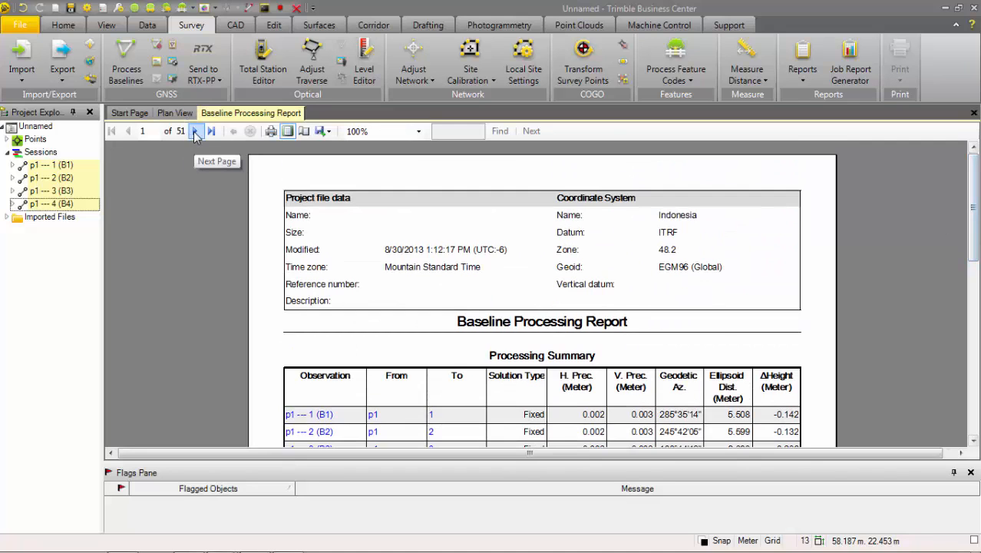
pyautogui.click(195, 131)
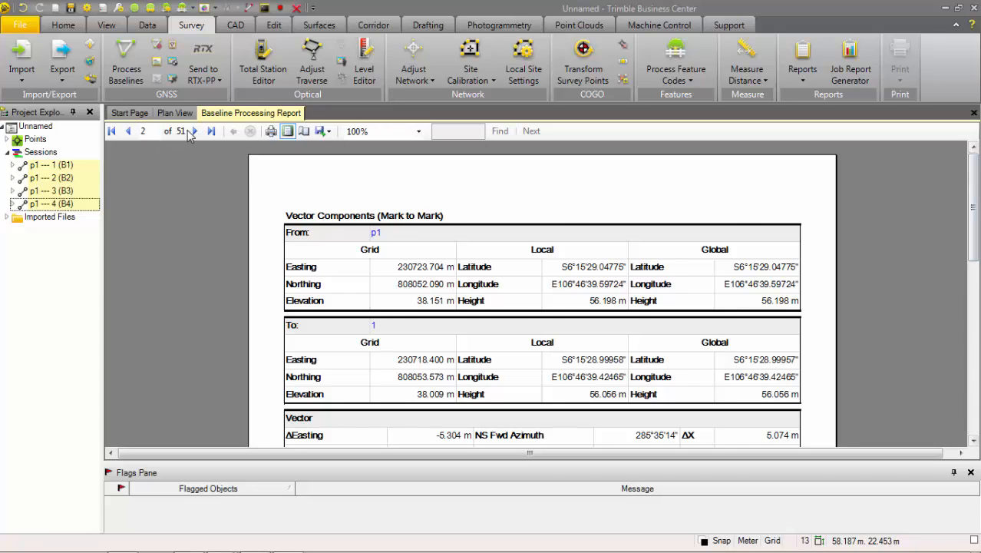
pyautogui.click(194, 131)
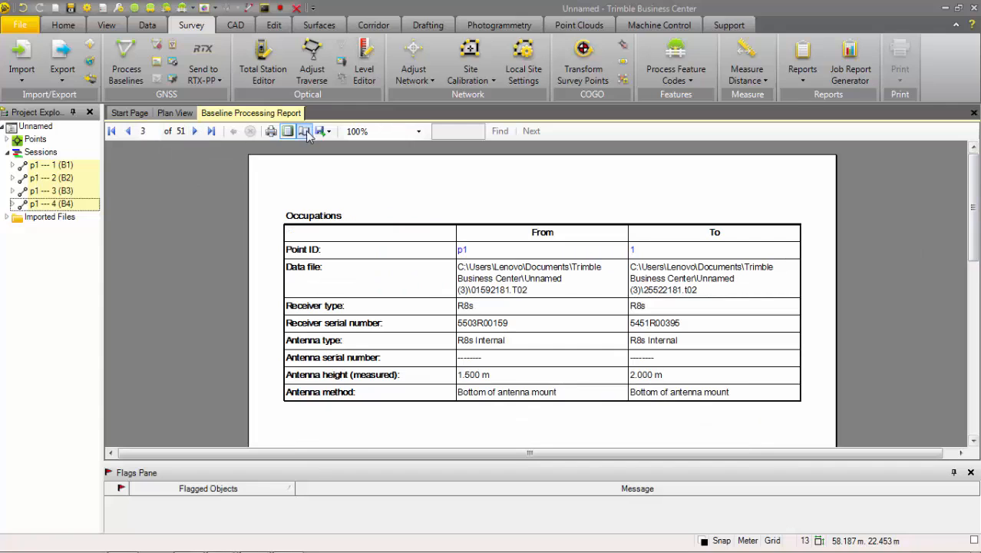
# Step: Export the report to Excel as Baseline Processing Report.xlsx in the Kalbar folder on drive D
pyautogui.click(329, 132)
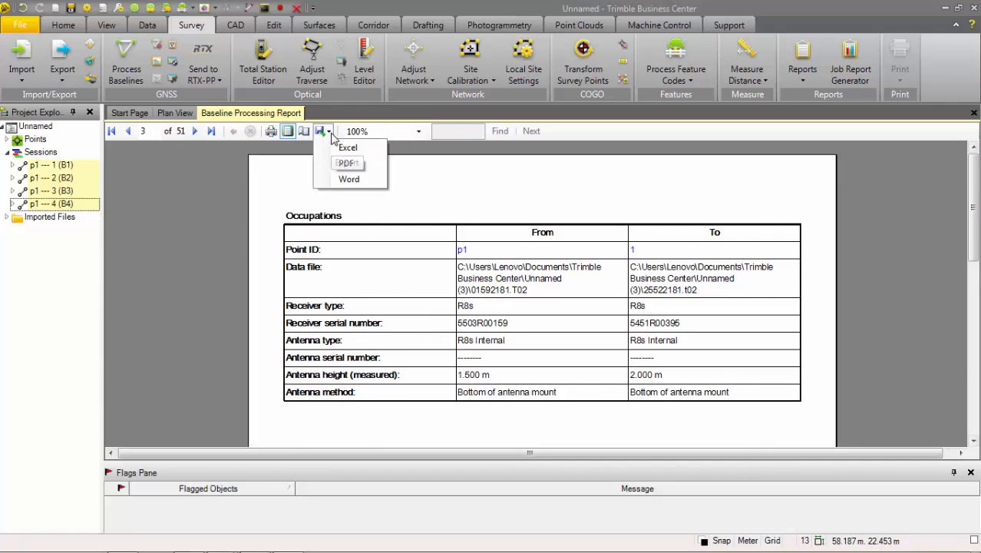
pyautogui.click(369, 149)
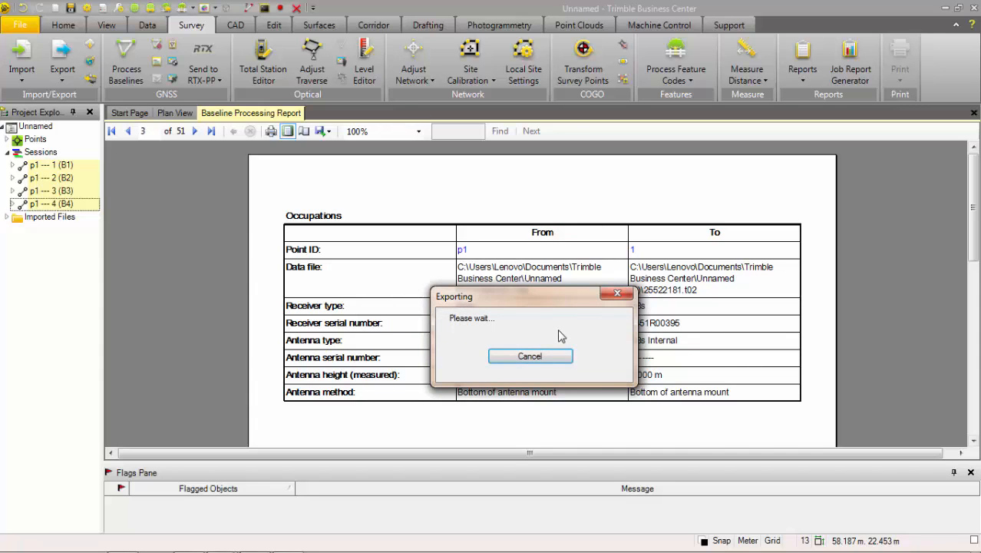
pyautogui.moveTo(545, 297); pyautogui.dragTo(406, 197)
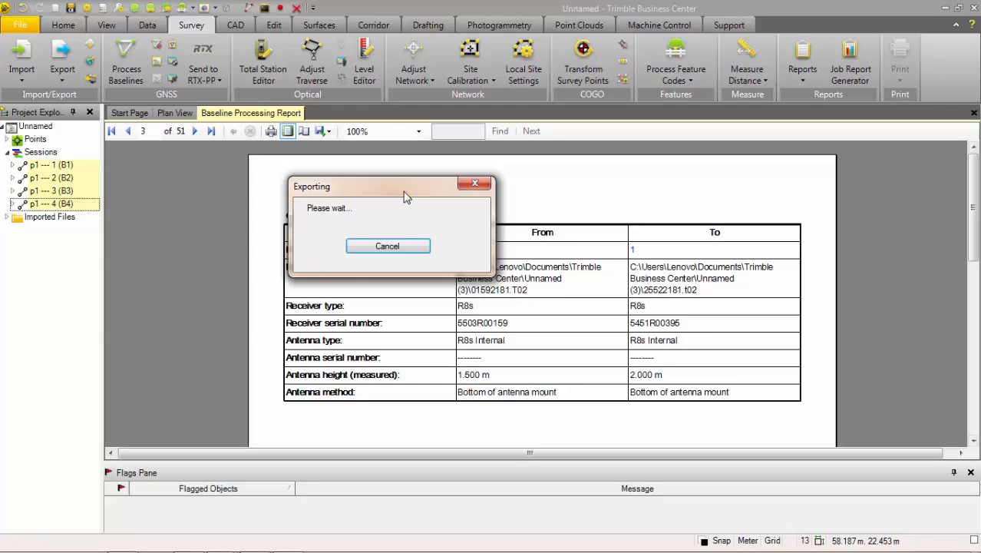
pyautogui.moveTo(406, 197); pyautogui.dragTo(367, 176)
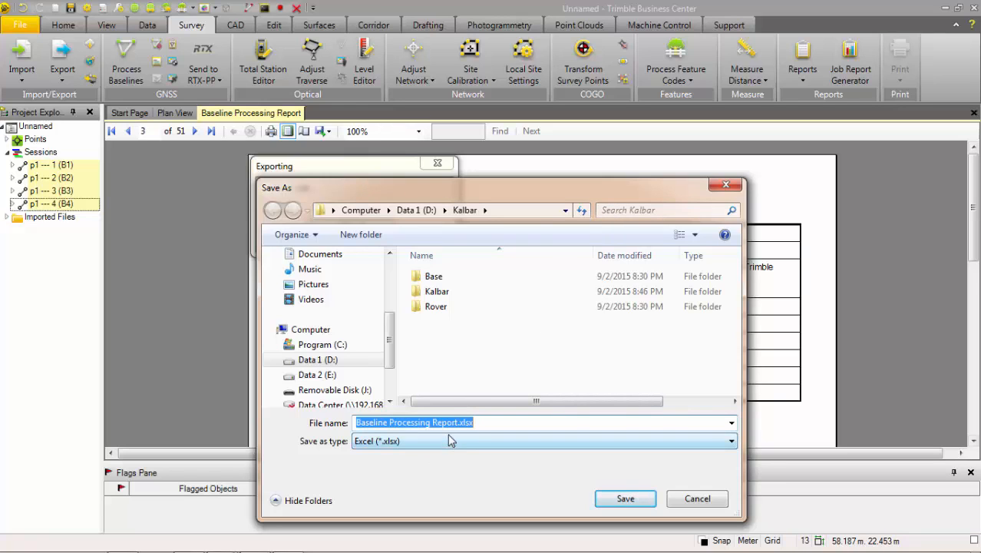
pyautogui.click(453, 338)
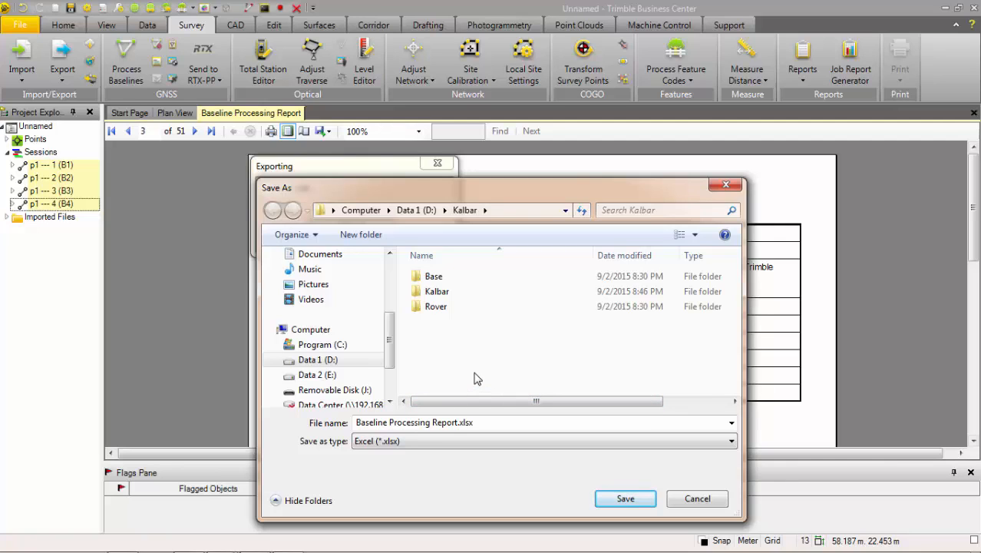
pyautogui.click(626, 500)
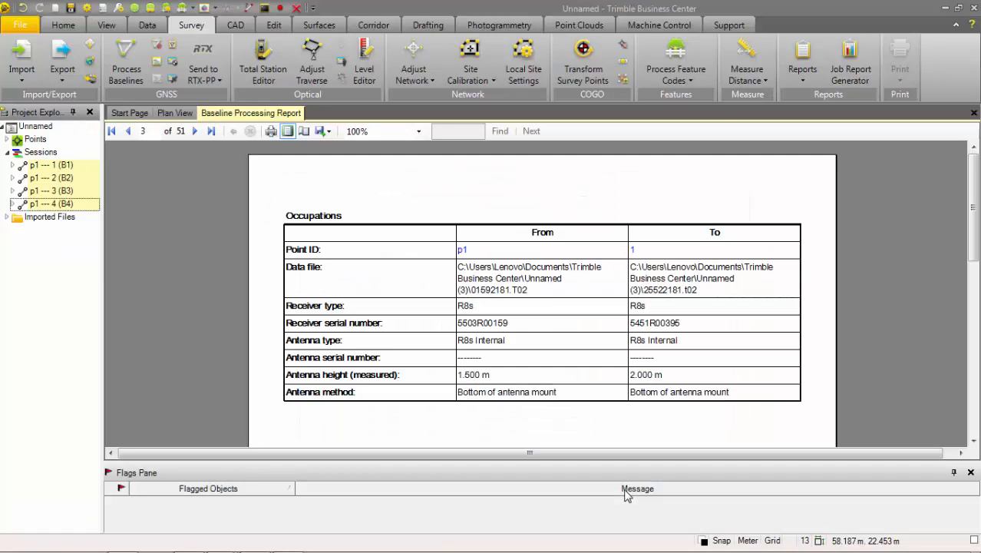